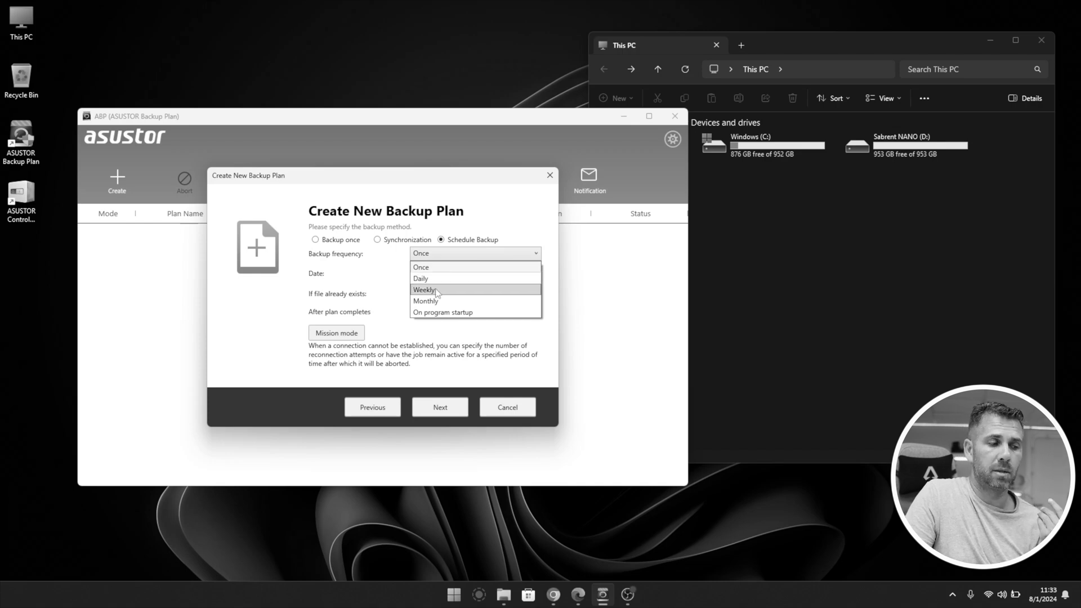
- Pick Weekly from the new plan's Backup frequency list
click(436, 290)
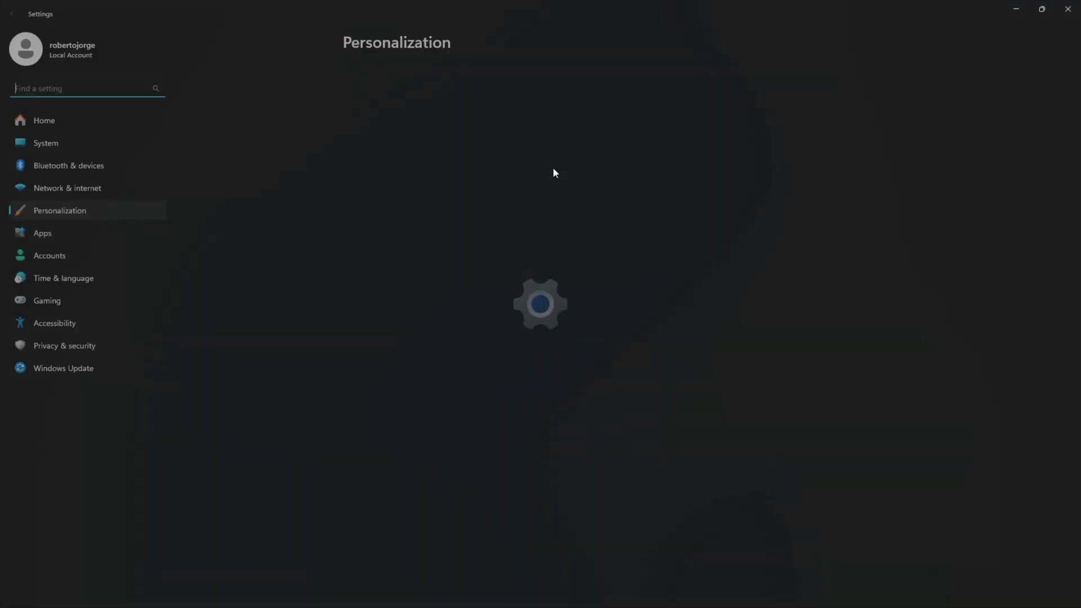
- Open the Themes personalization page and follow the Activate now banner to Windows activation
scroll(537, 169, down, 1)
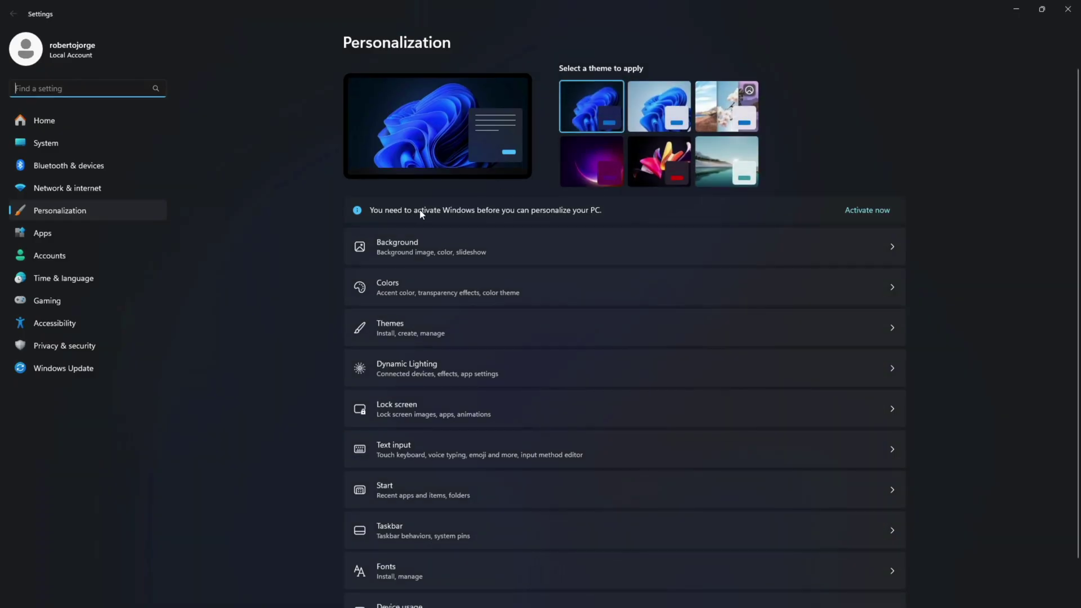
click(408, 341)
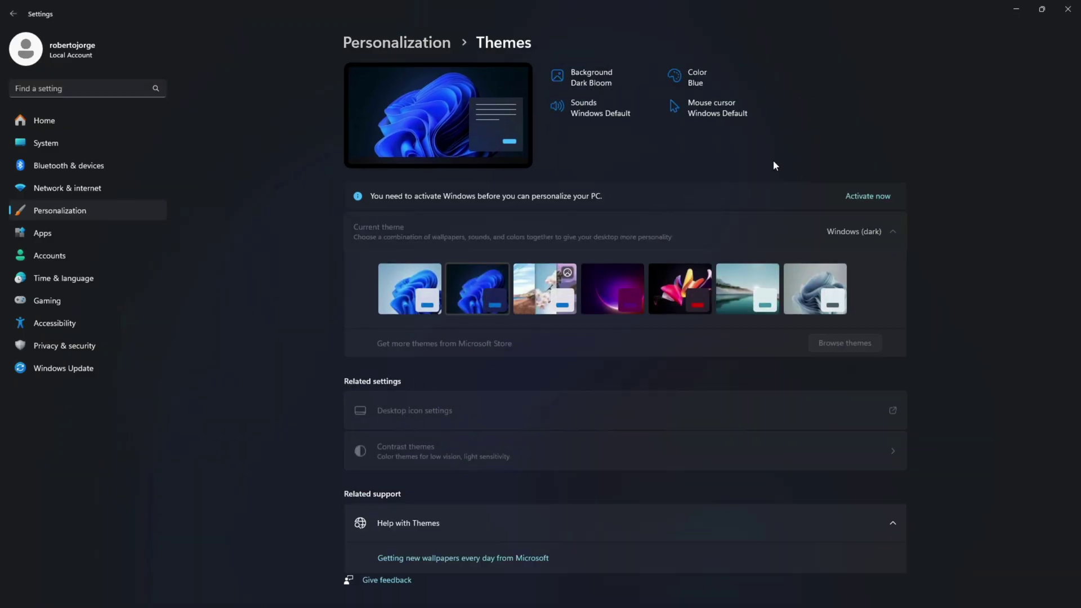
click(875, 197)
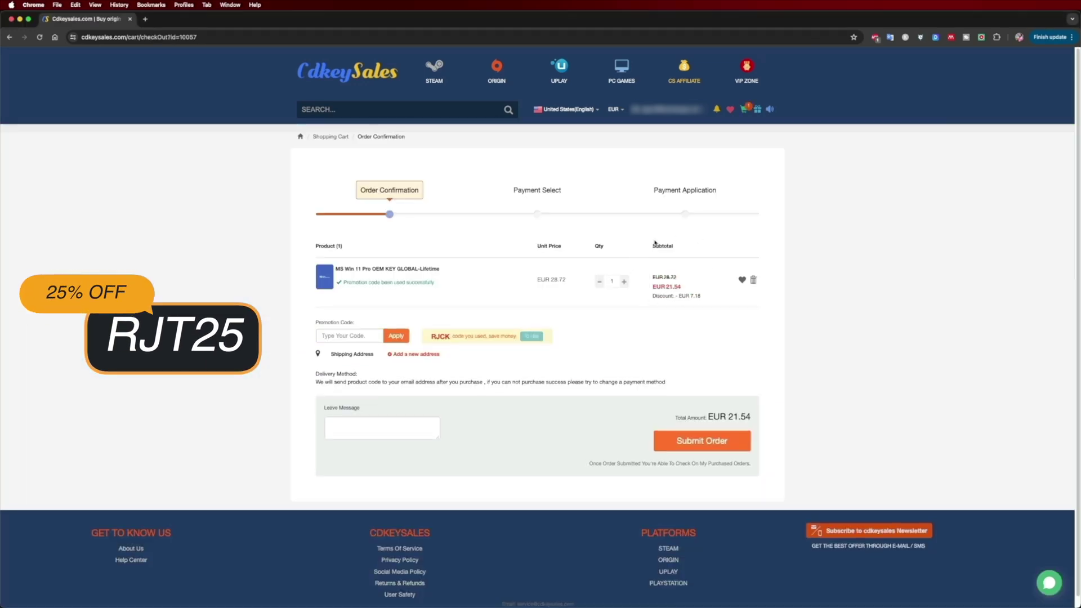
- Pay for the EUR 21.54 Windows 11 Pro key order and copy the purchased product key
click(702, 441)
click(706, 416)
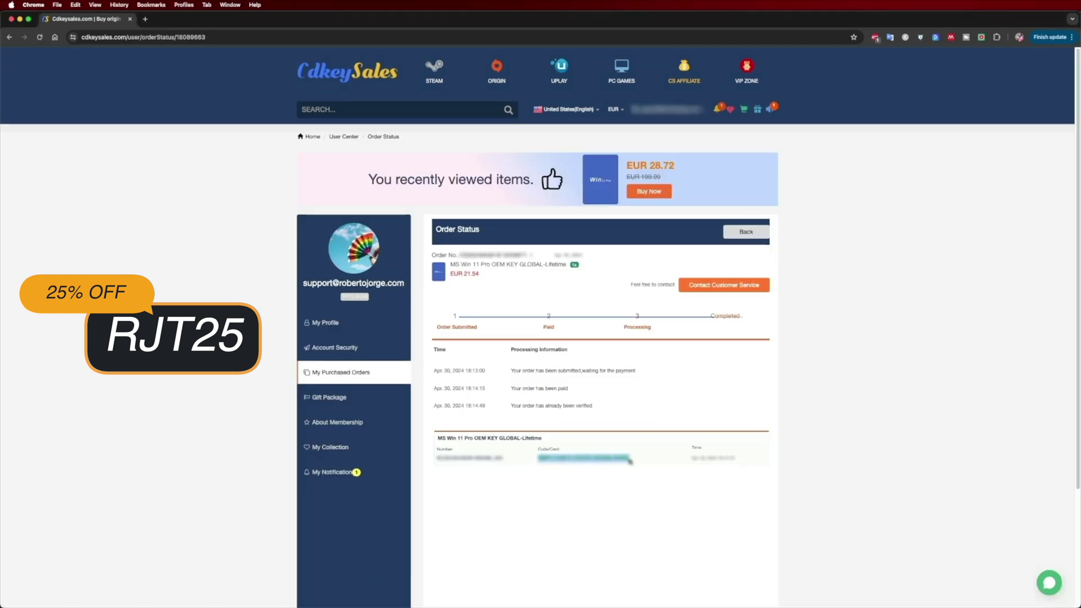
right_click(599, 457)
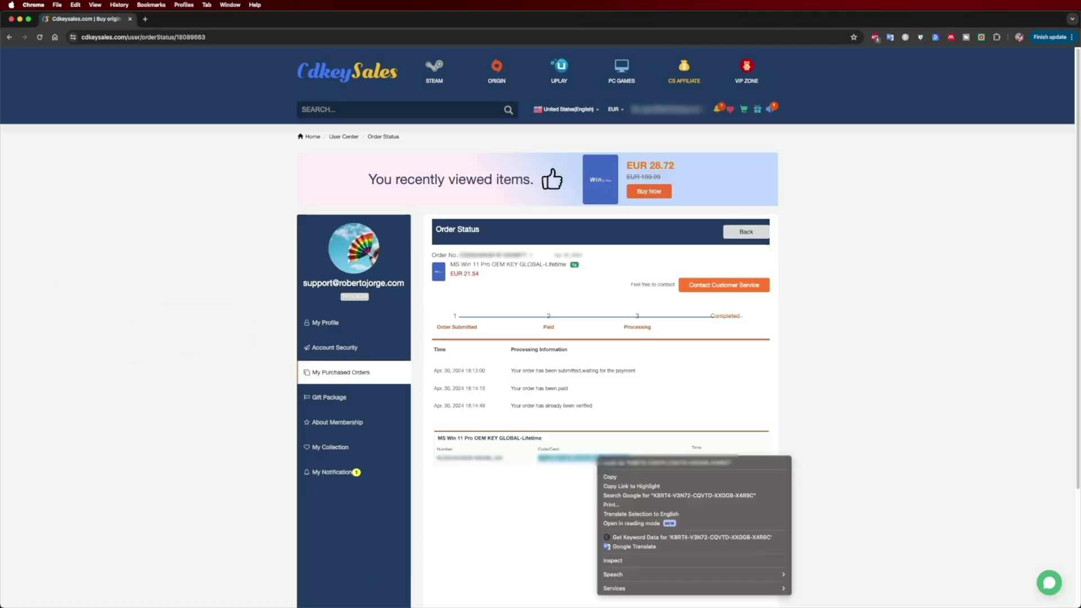
click(621, 477)
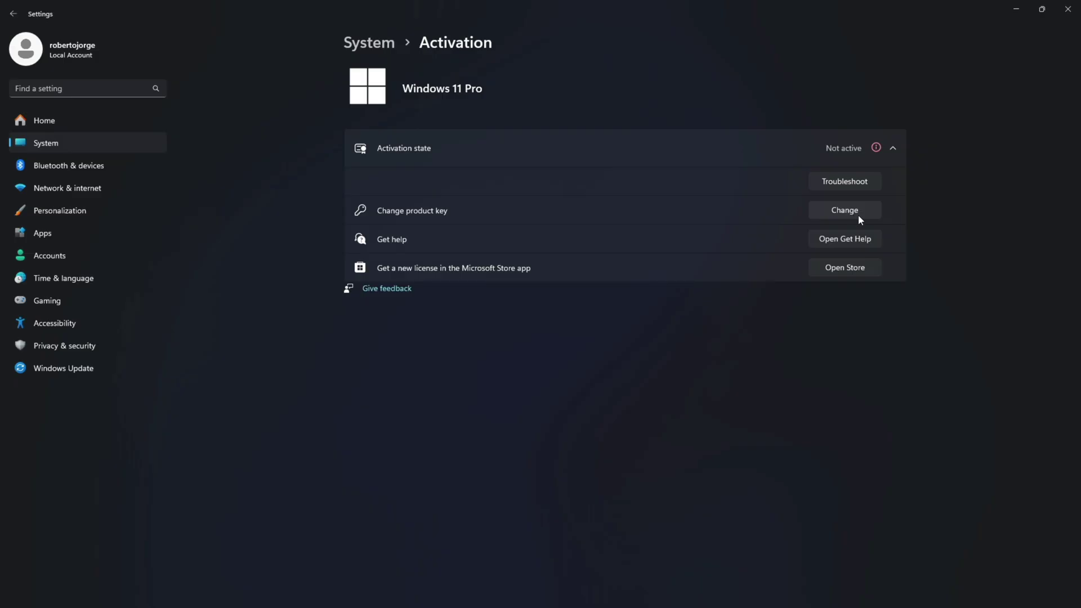
click(858, 215)
- Confirm Windows activation with the purchased key, then open Desktop icon settings and move it aside
click(615, 358)
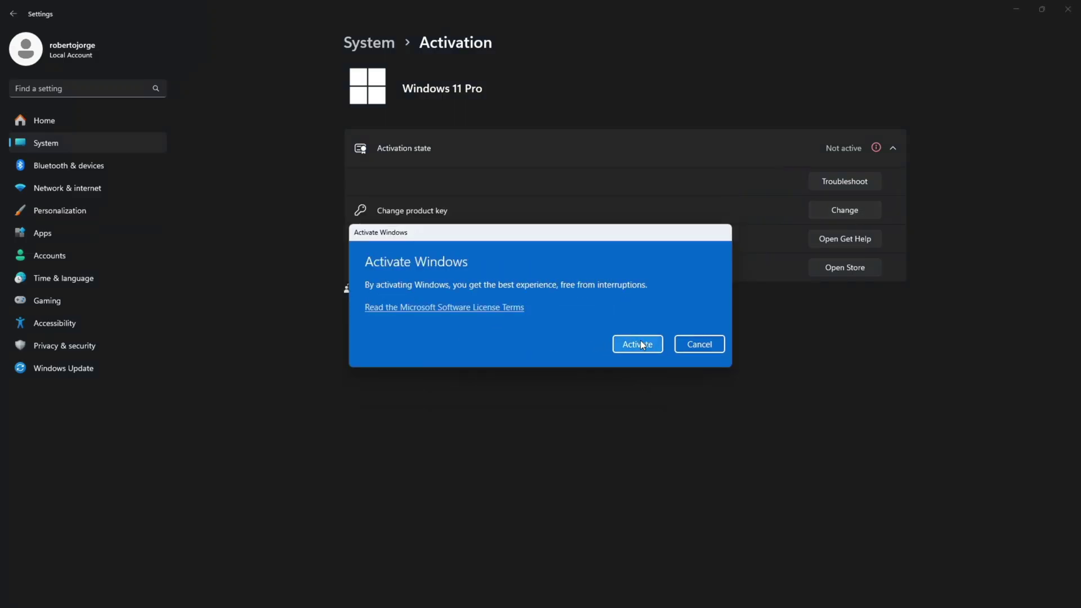
click(700, 333)
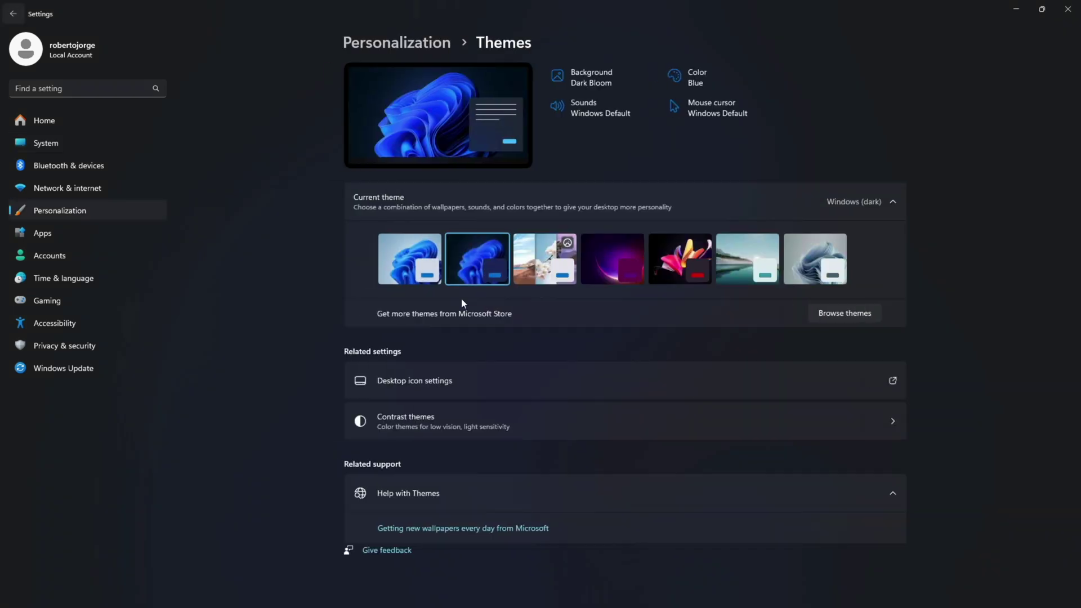
click(415, 381)
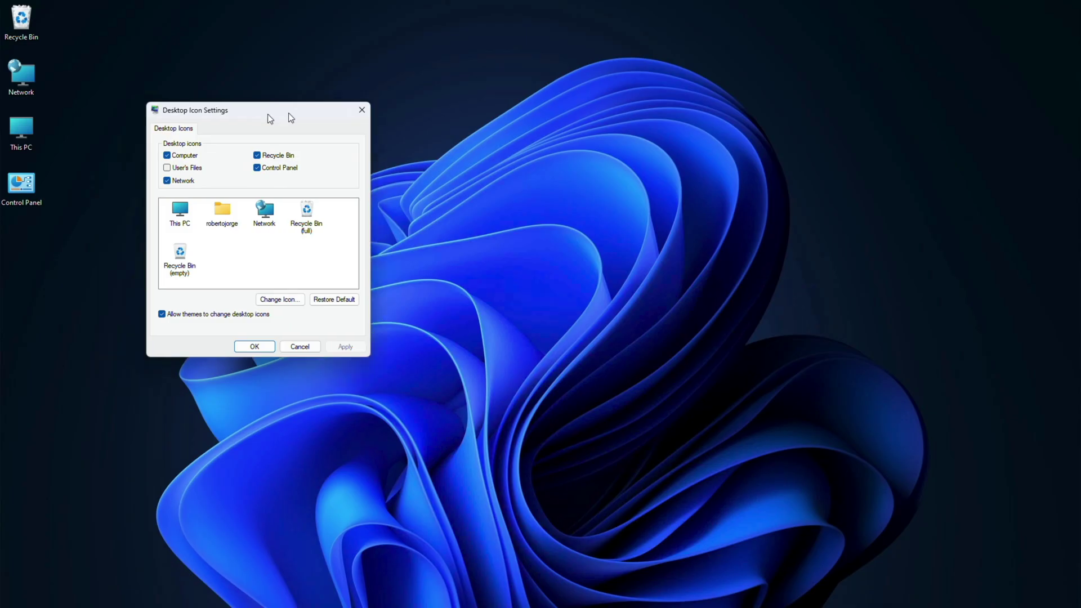
drag(268, 114, 396, 61)
right_click(89, 51)
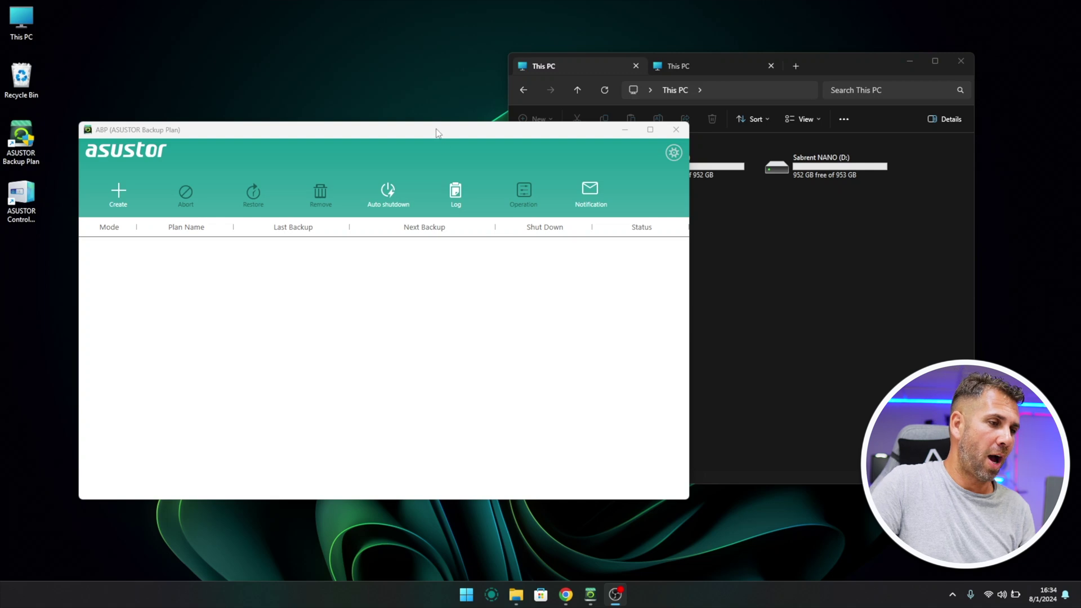
- Drag the empty ASUSTOR Backup Plan window a little to the right
drag(435, 133, 458, 124)
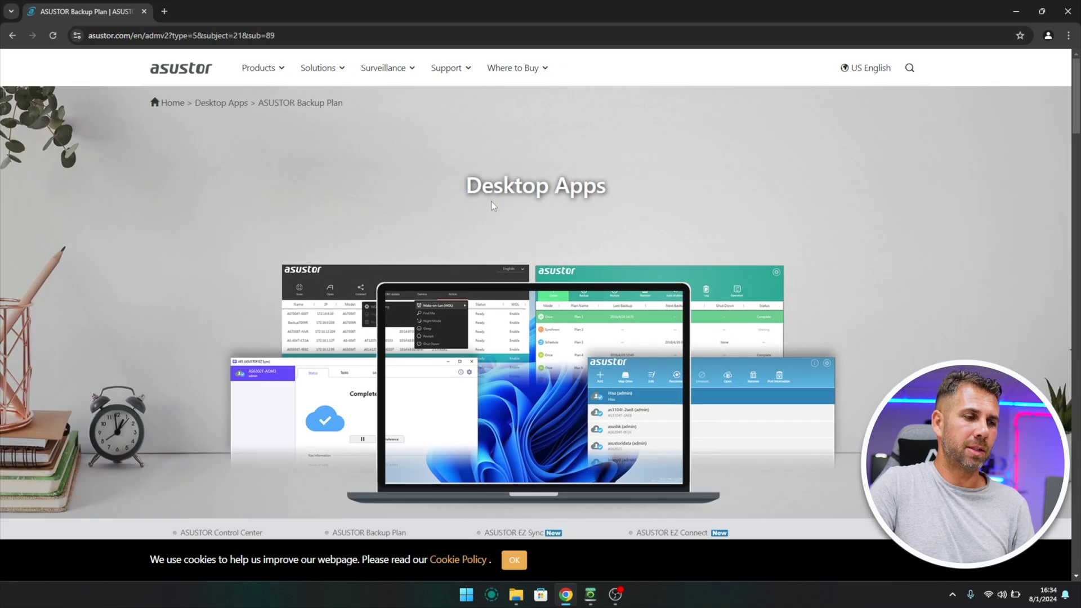
- Scroll to ASUSTOR Backup Plan on asustor.com and open its Backup Plan (Windows) download page
scroll(539, 191, down, 5)
scroll(541, 192, down, 2)
scroll(540, 193, down, 1)
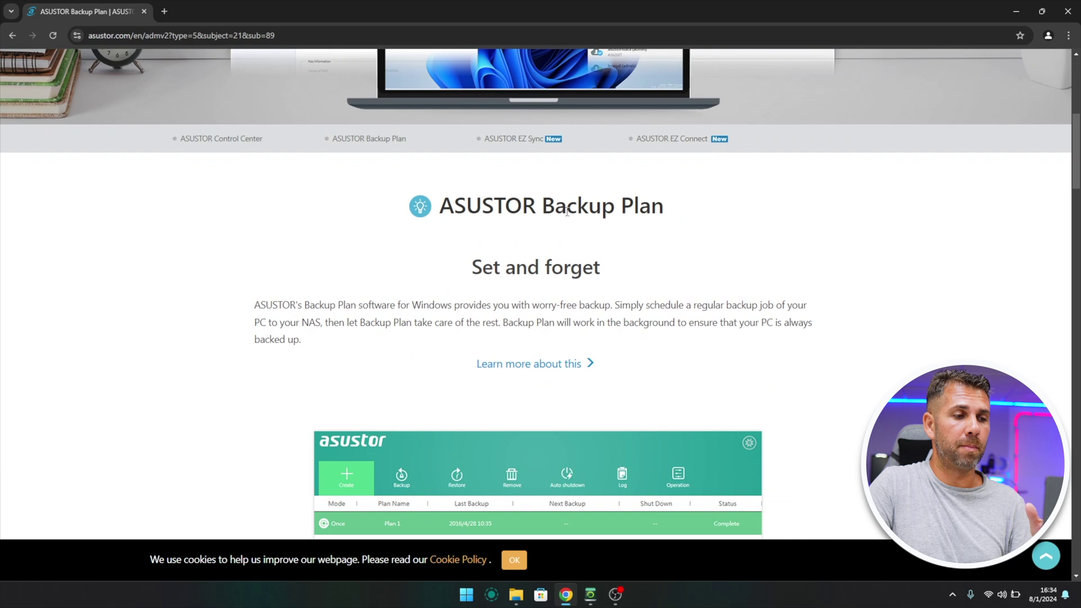
click(523, 367)
click(341, 255)
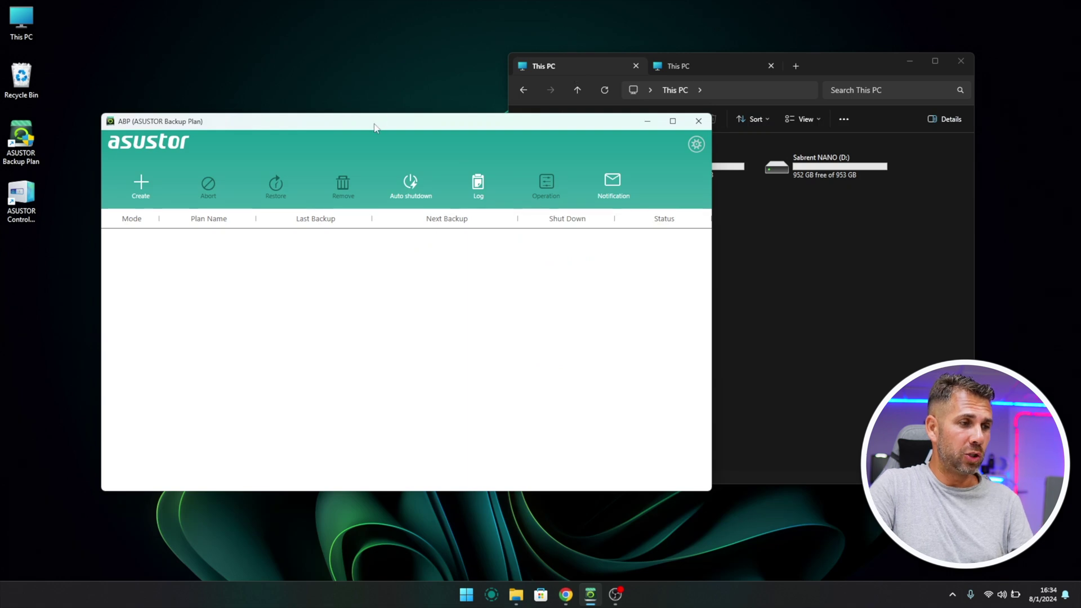
drag(374, 127, 369, 130)
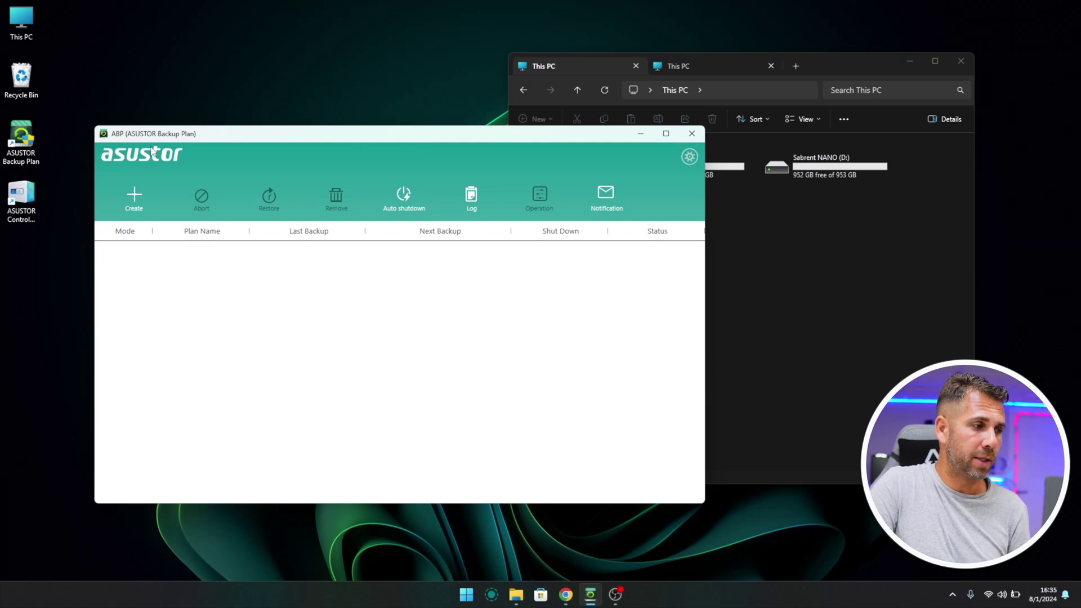
- Show the new-plan destinations: ASUSTOR NAS, Local PC, FTP site and Others
click(134, 197)
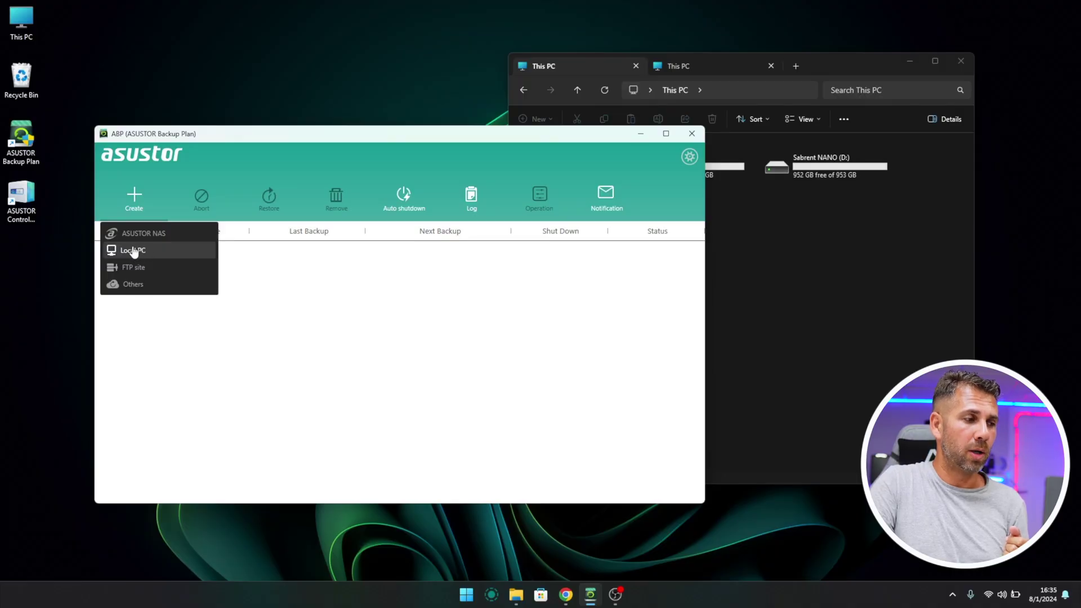
- Choose Local PC as the destination and name the plan 'Music'
click(133, 251)
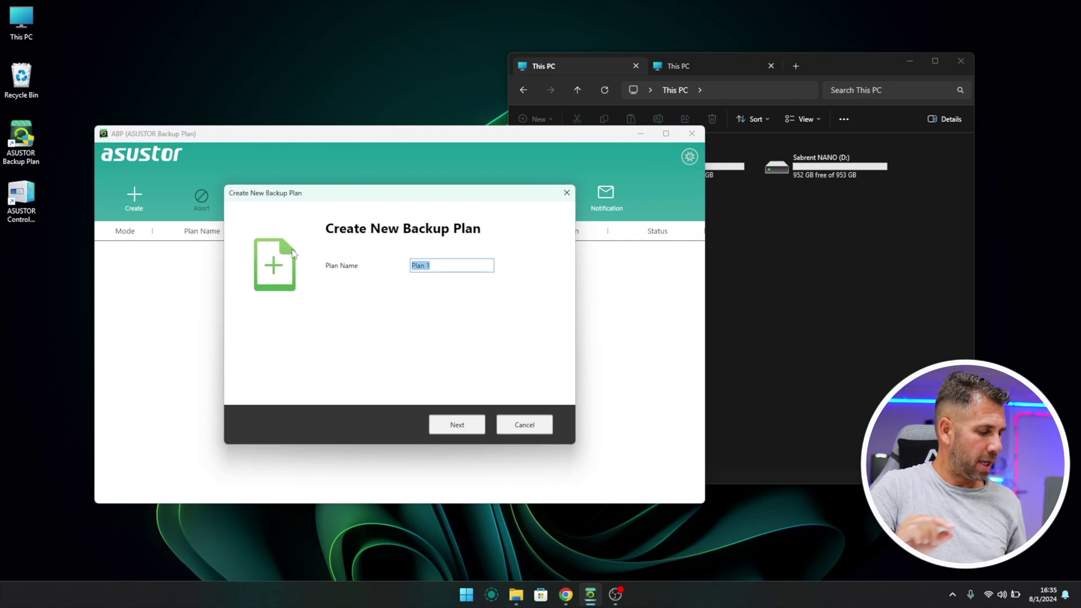
text(Music)
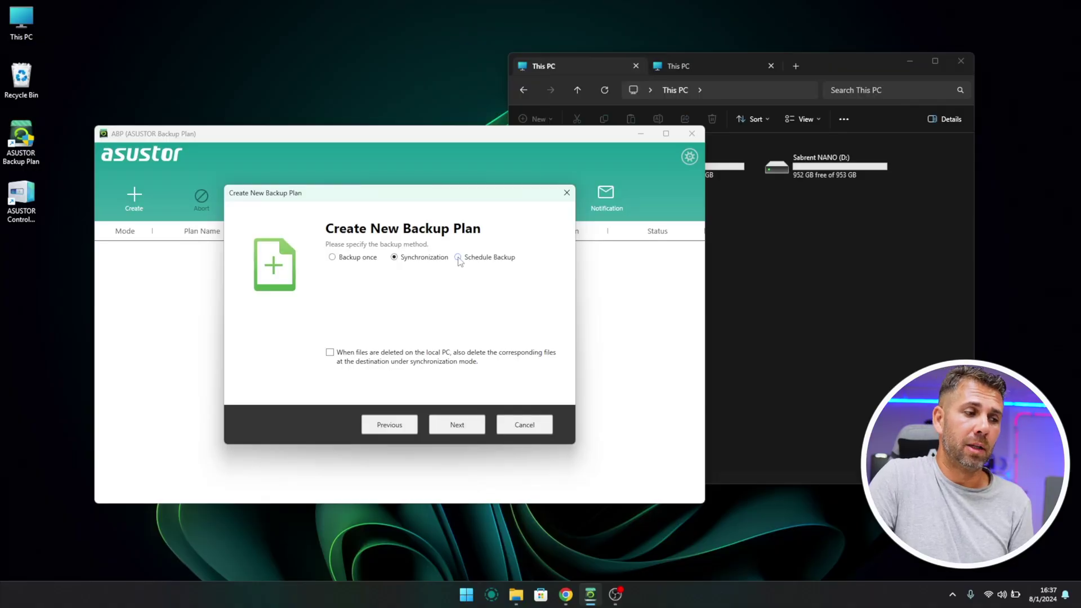
- Make the plan scheduled, weekly on Tuesday and Saturday, keeping Skip if not modified
click(458, 258)
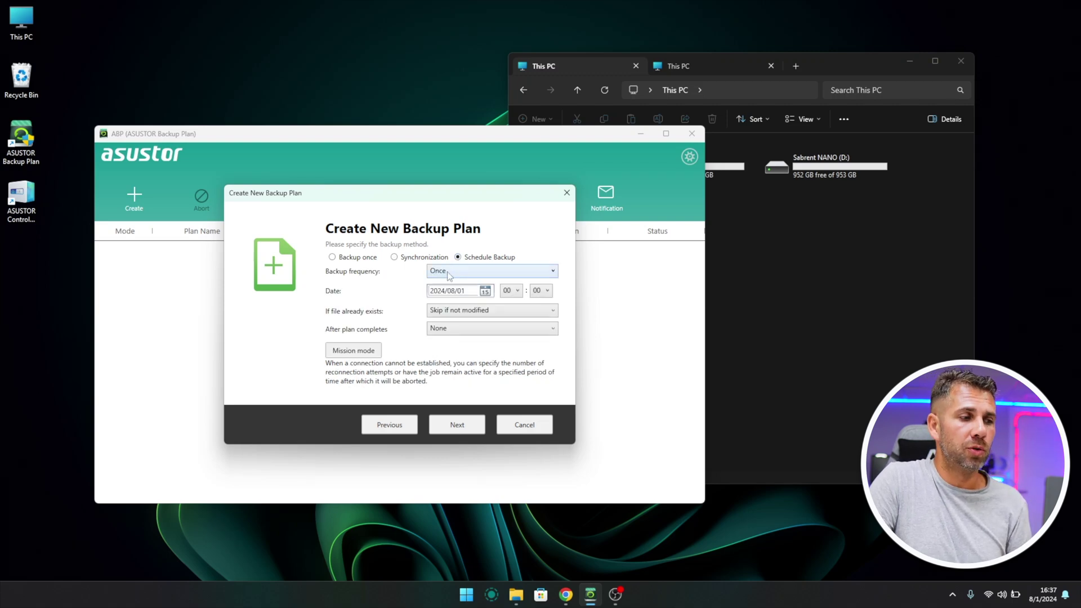
click(448, 272)
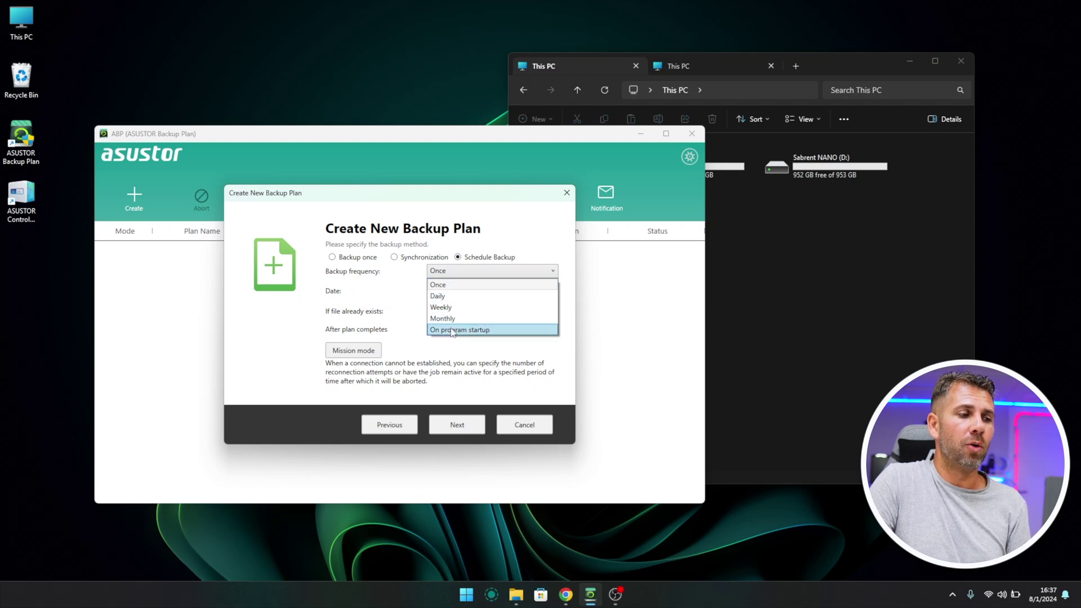
click(450, 307)
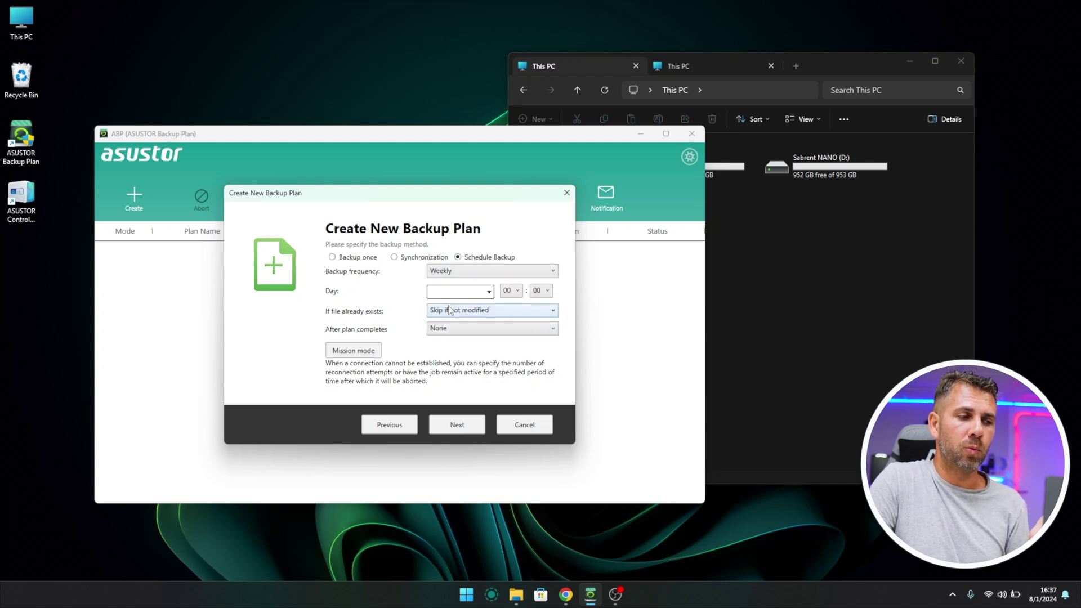
click(461, 292)
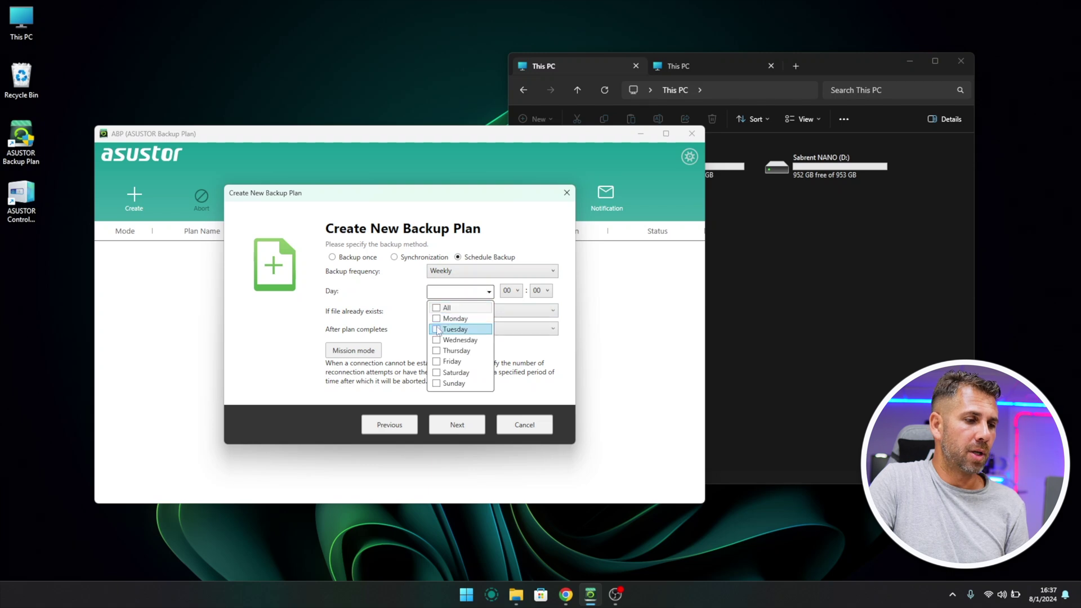
click(437, 373)
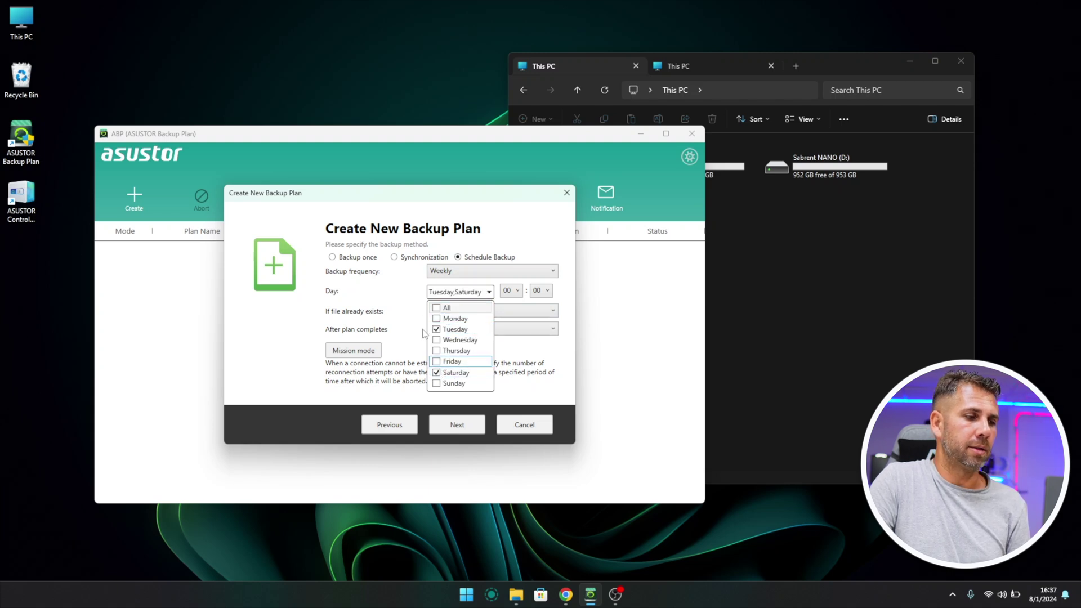
click(414, 305)
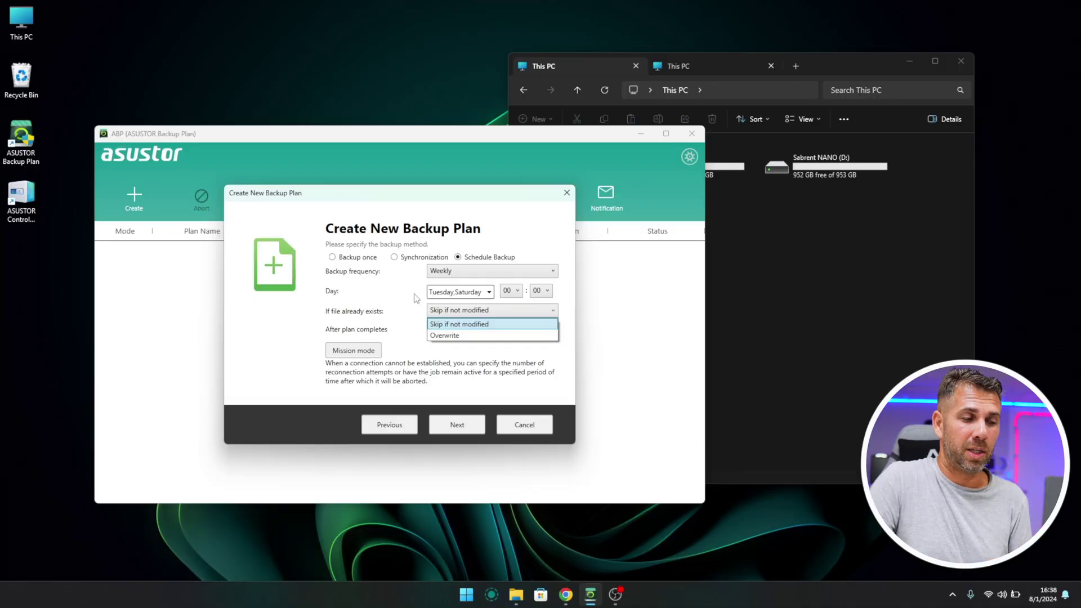
click(416, 298)
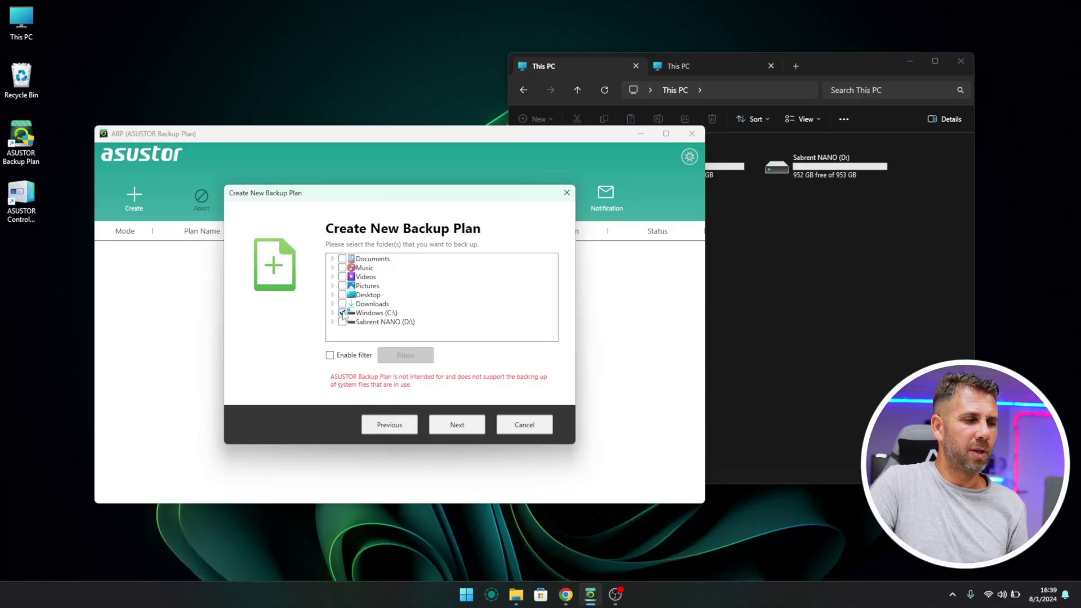
- Uncheck Windows (C:) and check the Music folder as the backup source
click(342, 313)
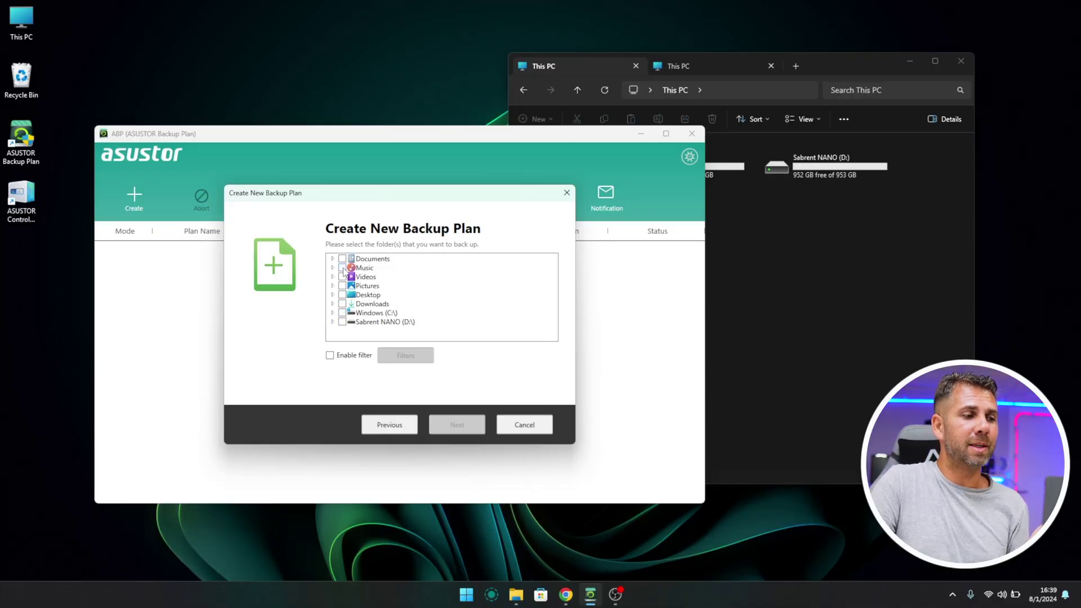
click(342, 268)
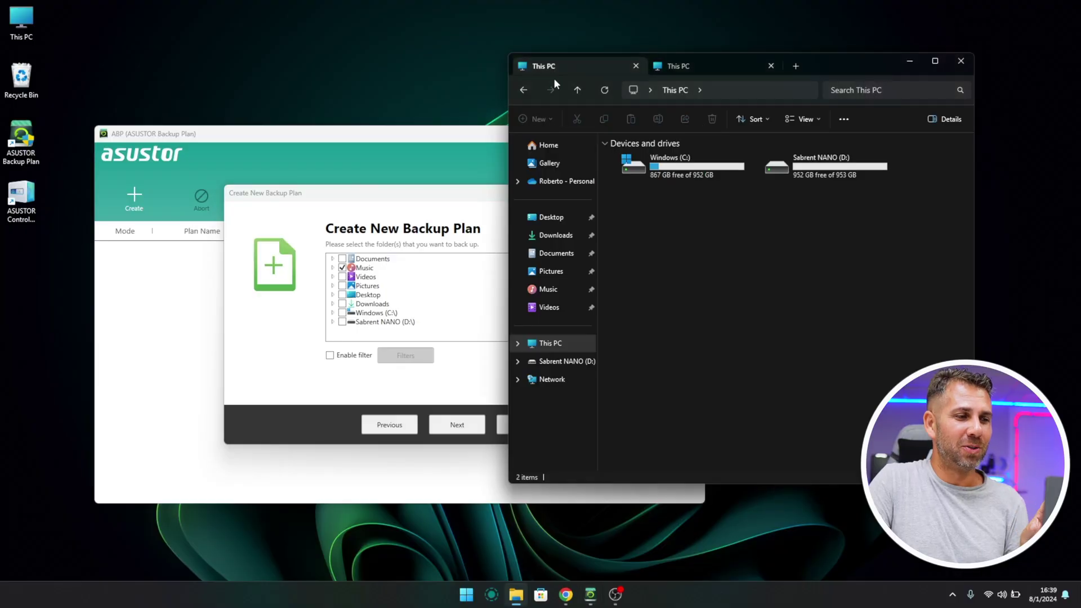
- Open the Asustor Drivestor Pro 4 Gen 2 folder under Music to view its five videos
click(548, 289)
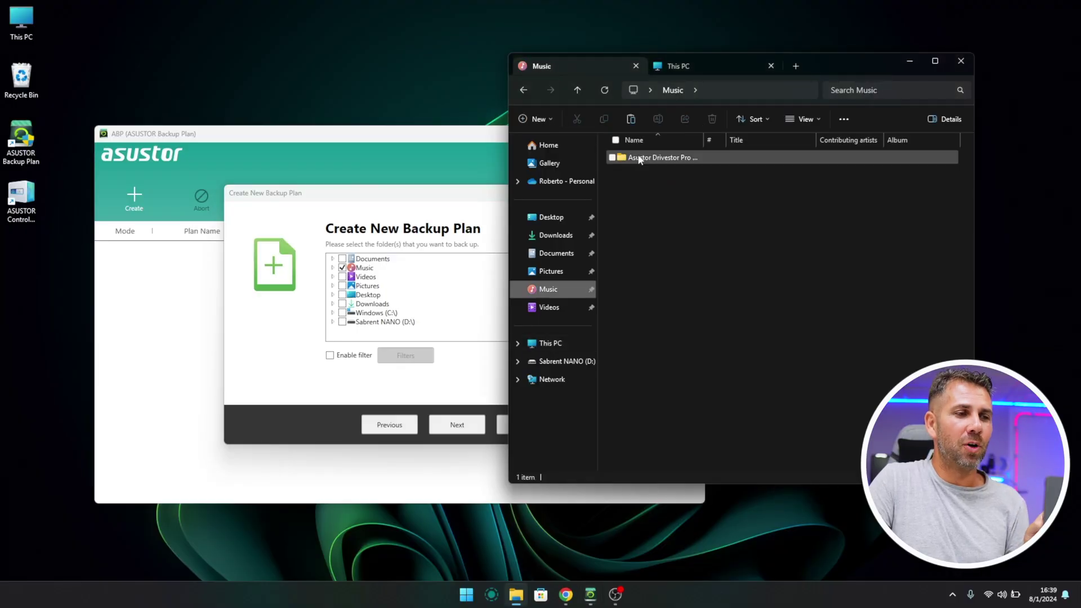
double_click(640, 161)
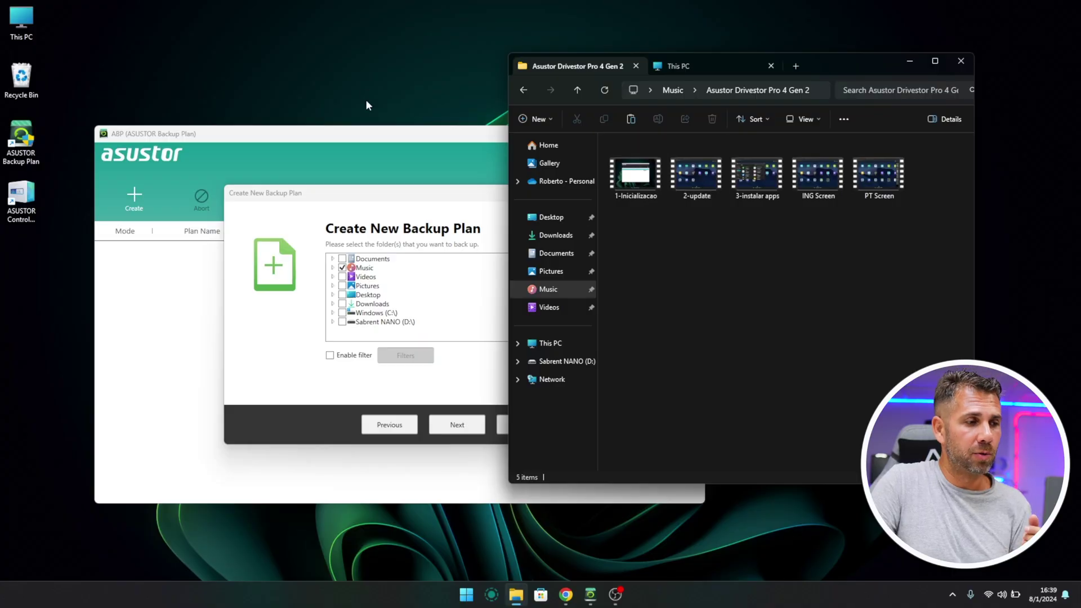
- Keep Music as the backup source and advance the wizard to the destination page
click(377, 139)
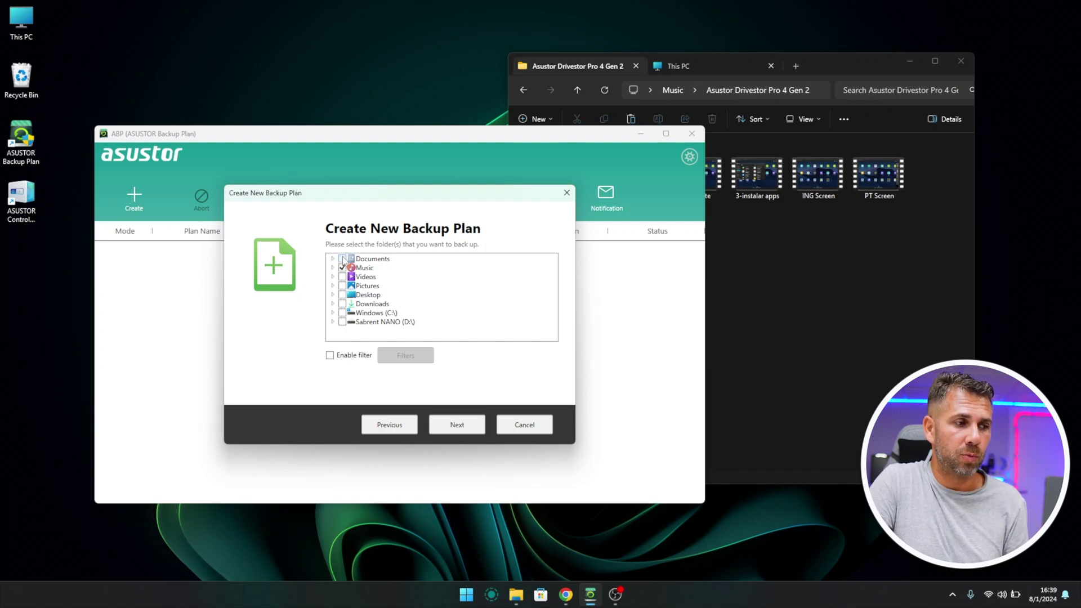
click(469, 425)
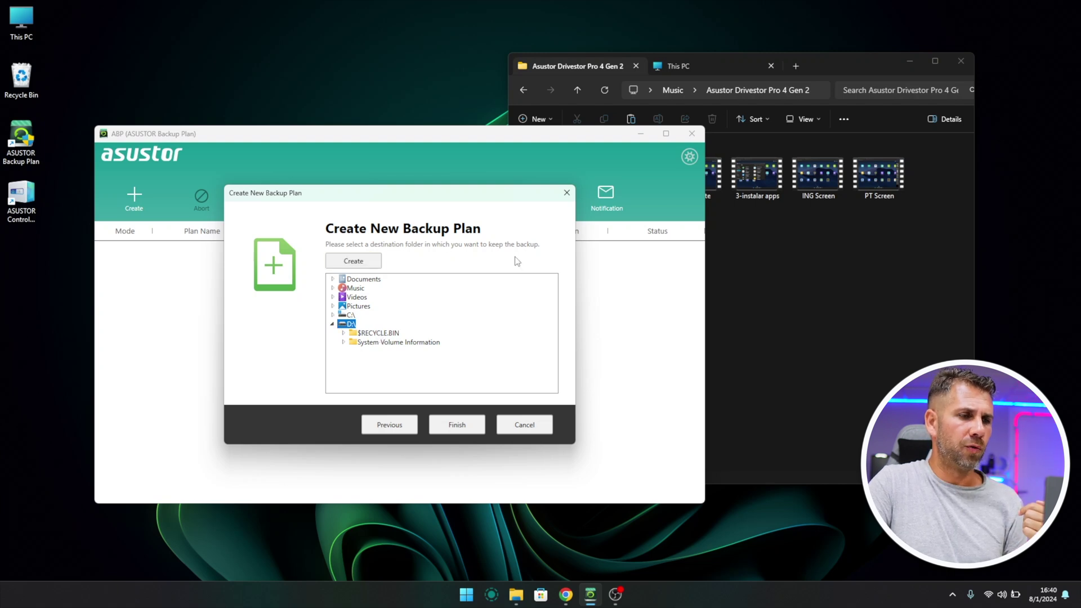
- Check in File Explorer that the Sabrent NANO (D:) drive is empty
click(681, 66)
click(786, 165)
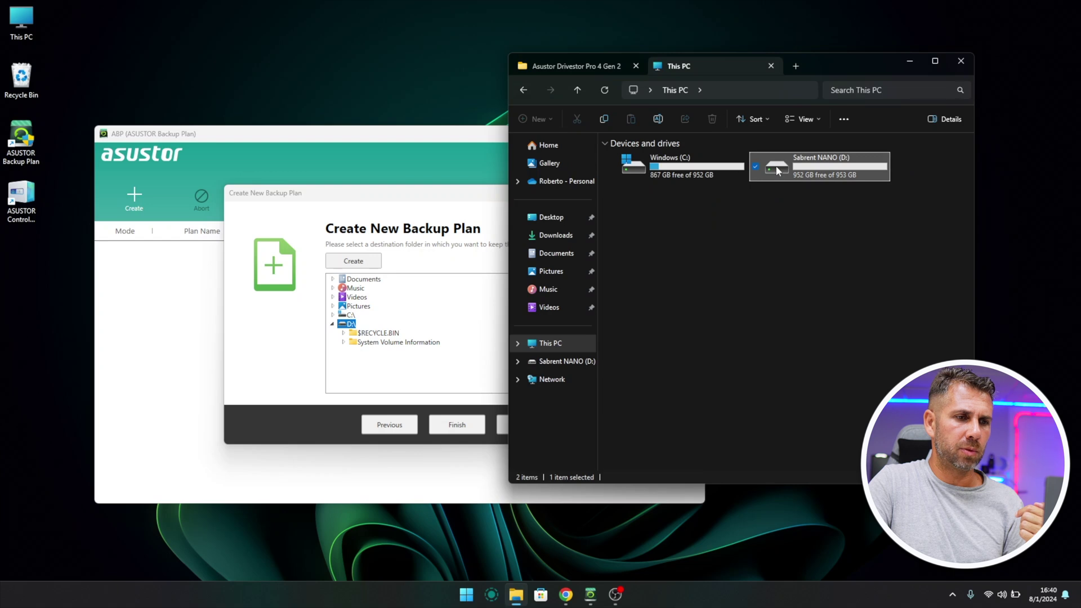
double_click(777, 169)
- Create 'Music Folder' on D:\ as the backup destination and confirm it exists in File Explorer
click(427, 203)
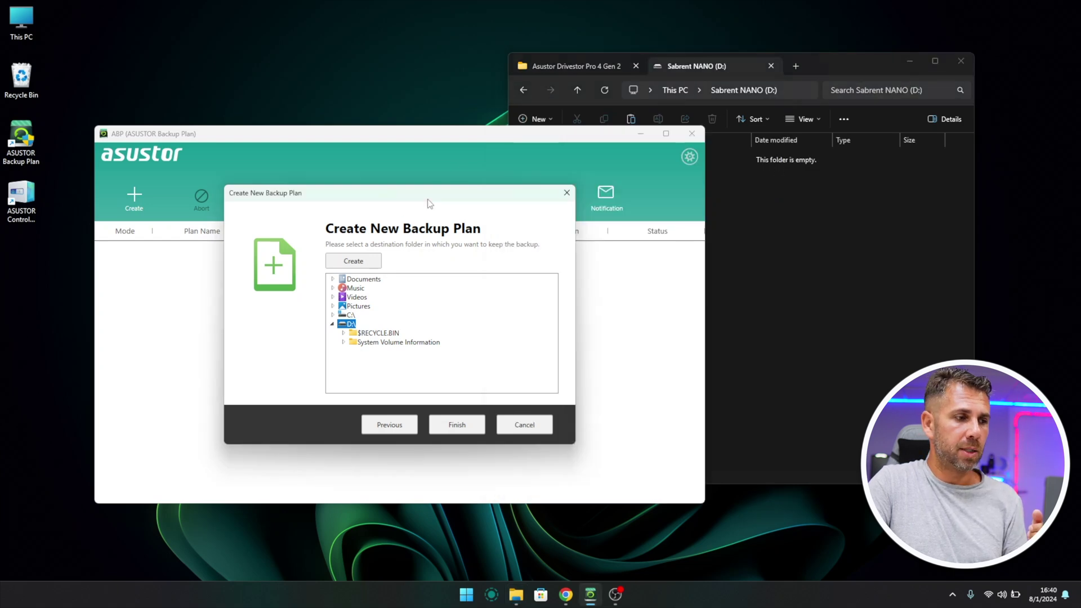
click(362, 262)
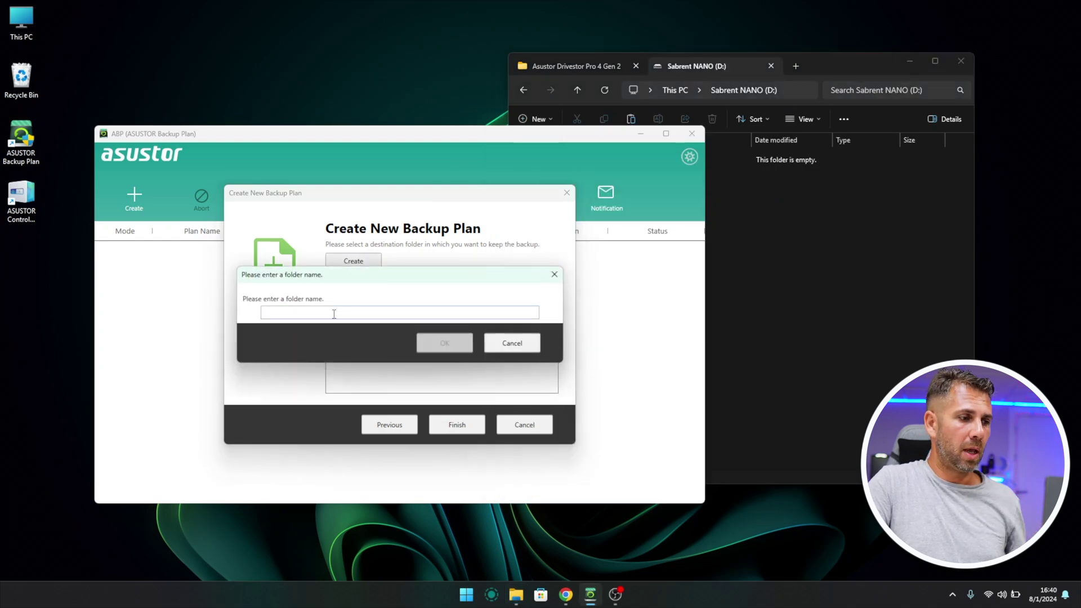
text(Mus)
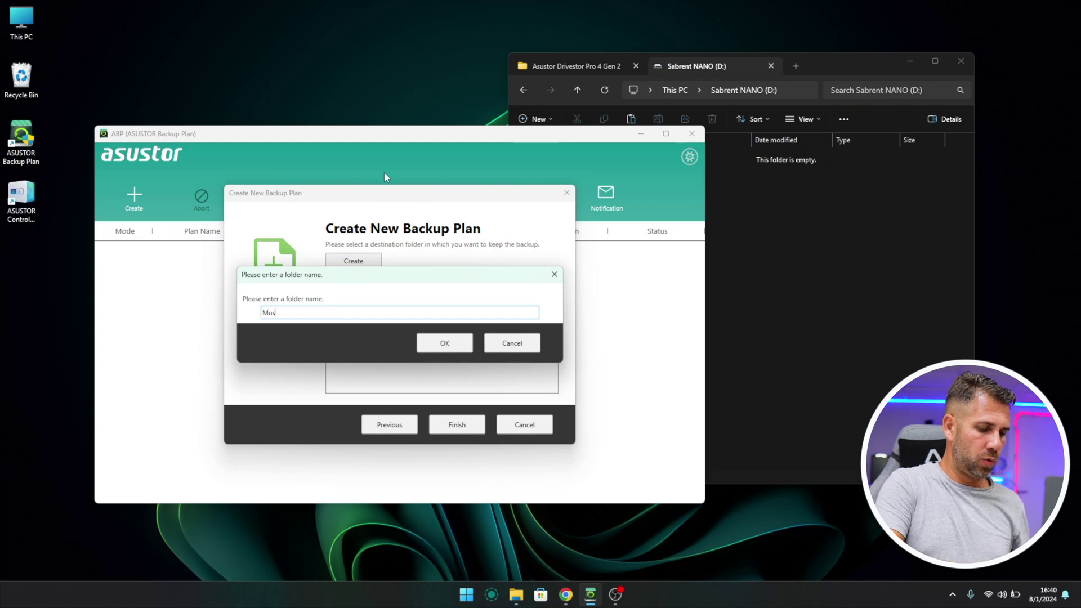
text(ic Folder)
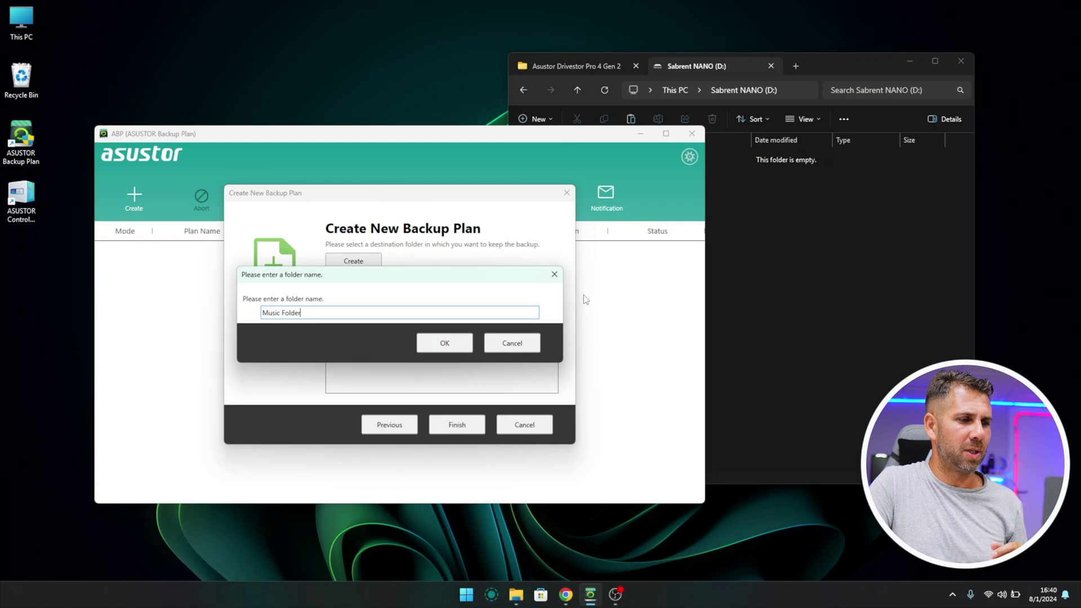
click(445, 343)
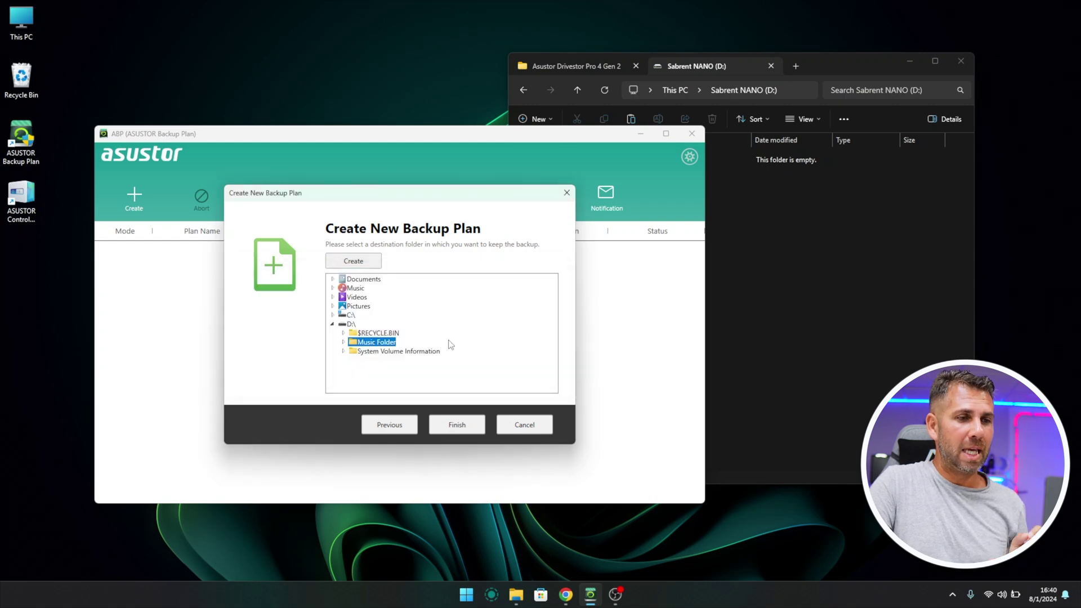
click(697, 67)
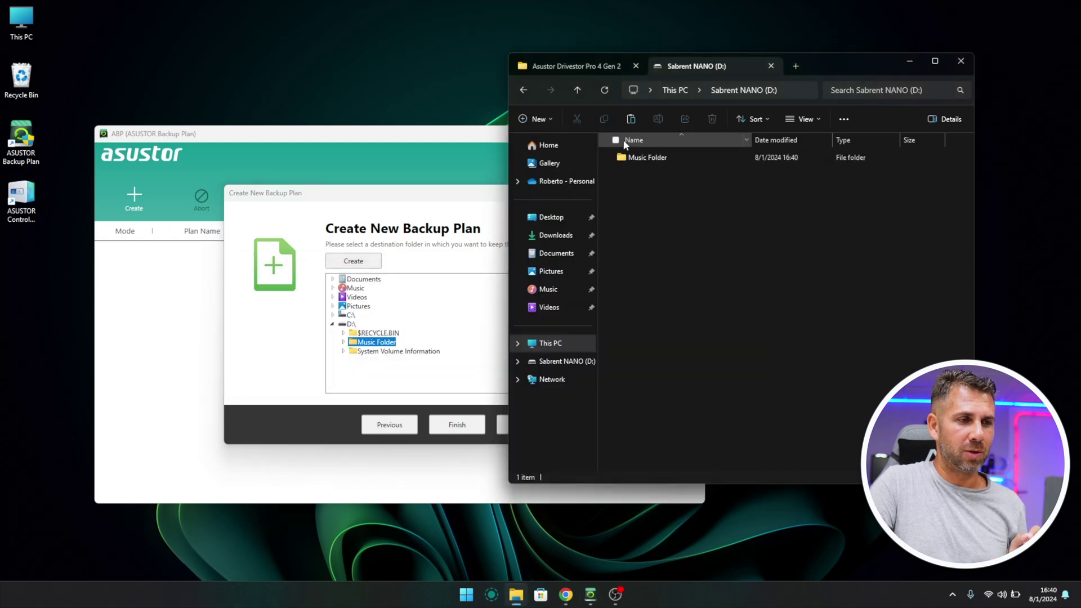
click(377, 347)
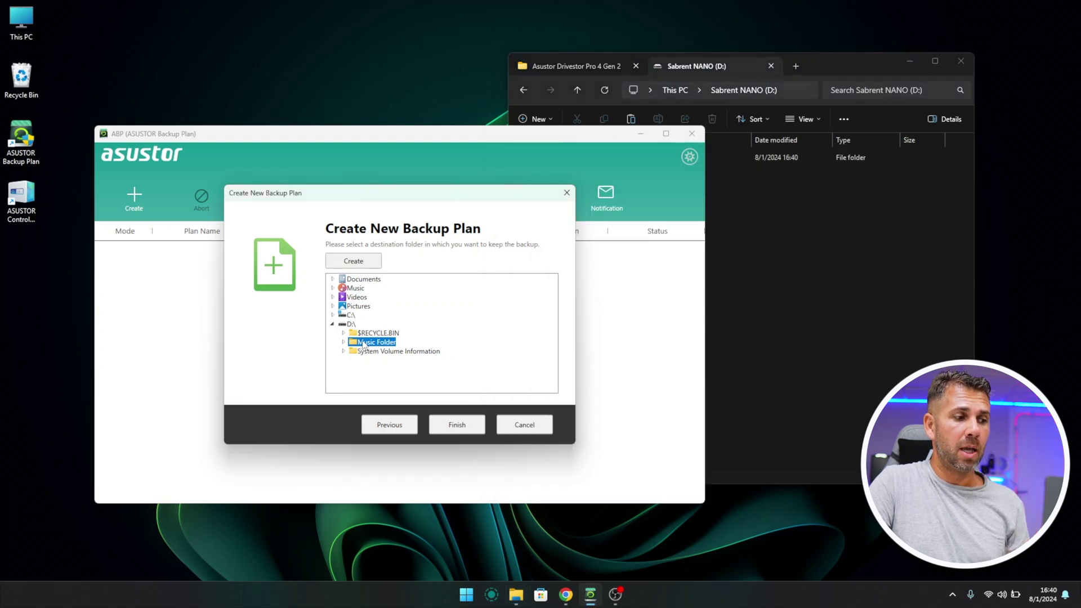
- Save the scheduled Music plan and run a manual backup, completing at 2024/08/01 16:41
click(457, 425)
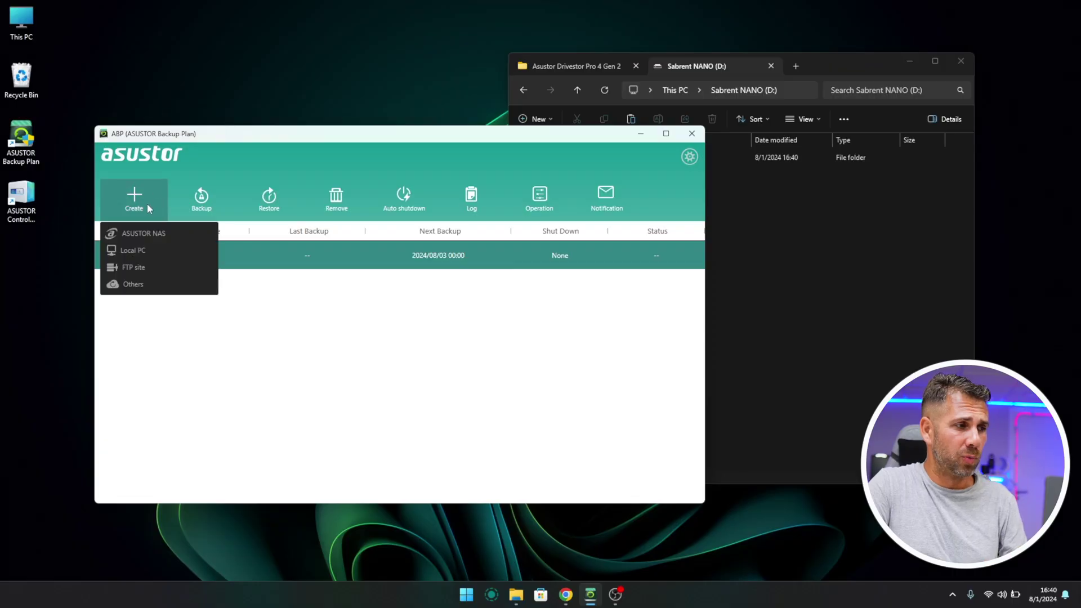
click(394, 393)
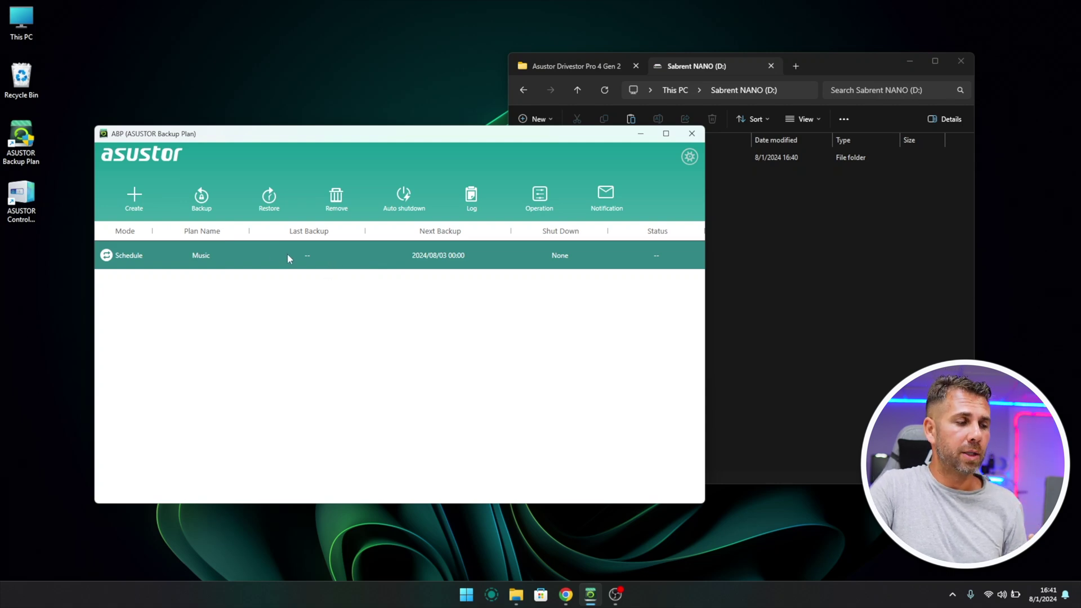
click(202, 201)
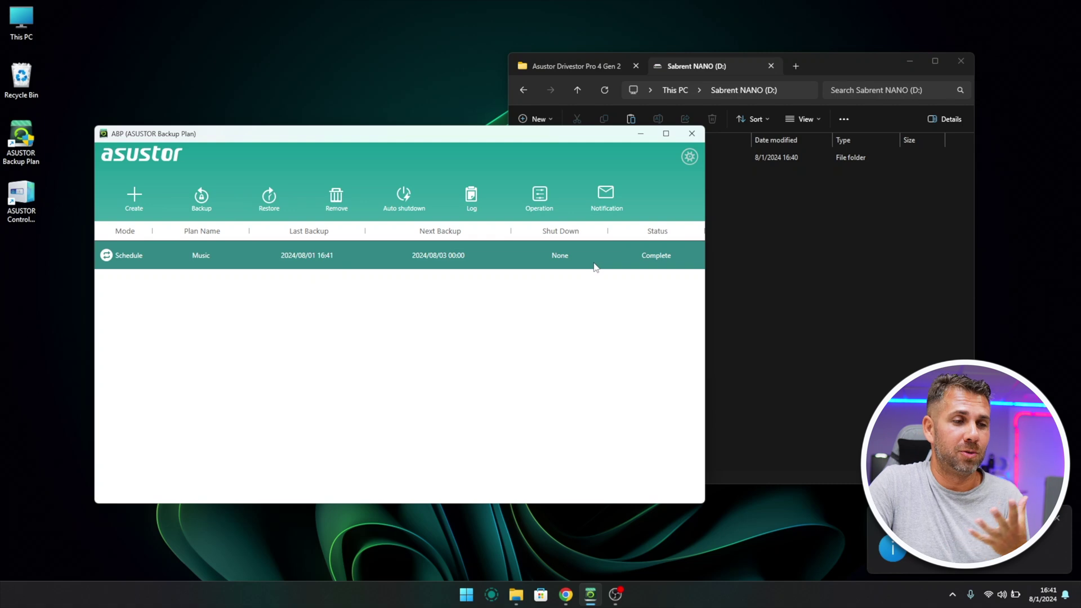
- Browse Music Folder > ASUSTOR > Drive#C > Users > Music to the copied videos, then return to originals
click(714, 66)
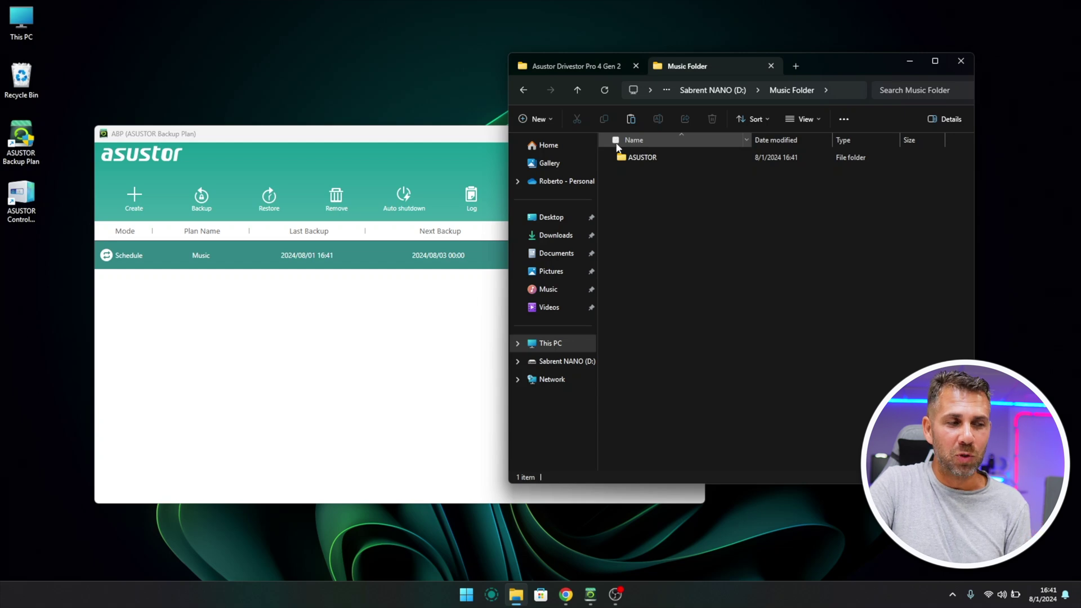
double_click(639, 158)
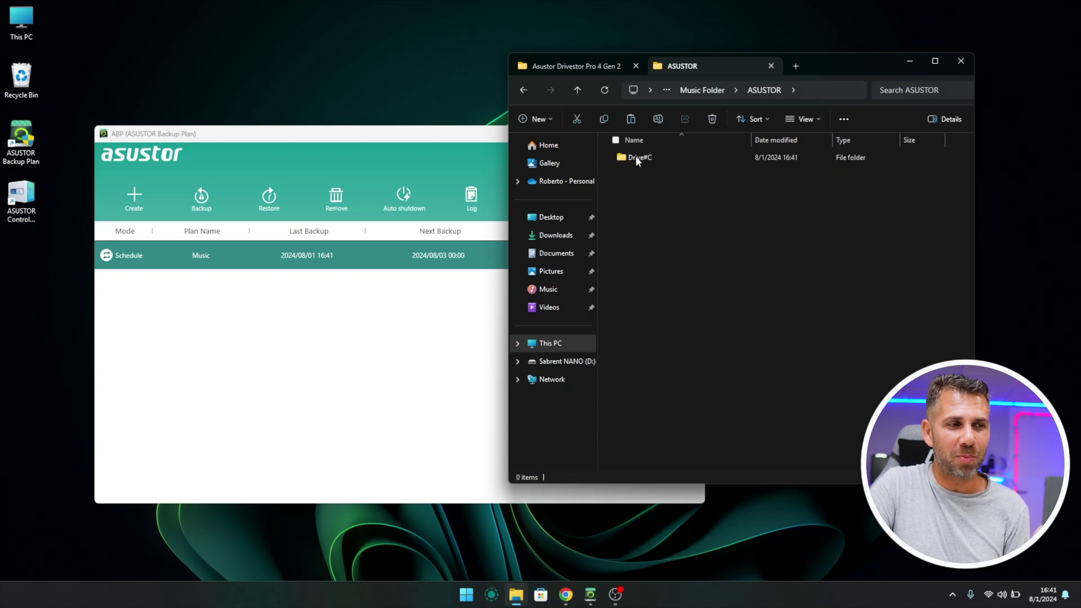
double_click(639, 158)
double_click(638, 160)
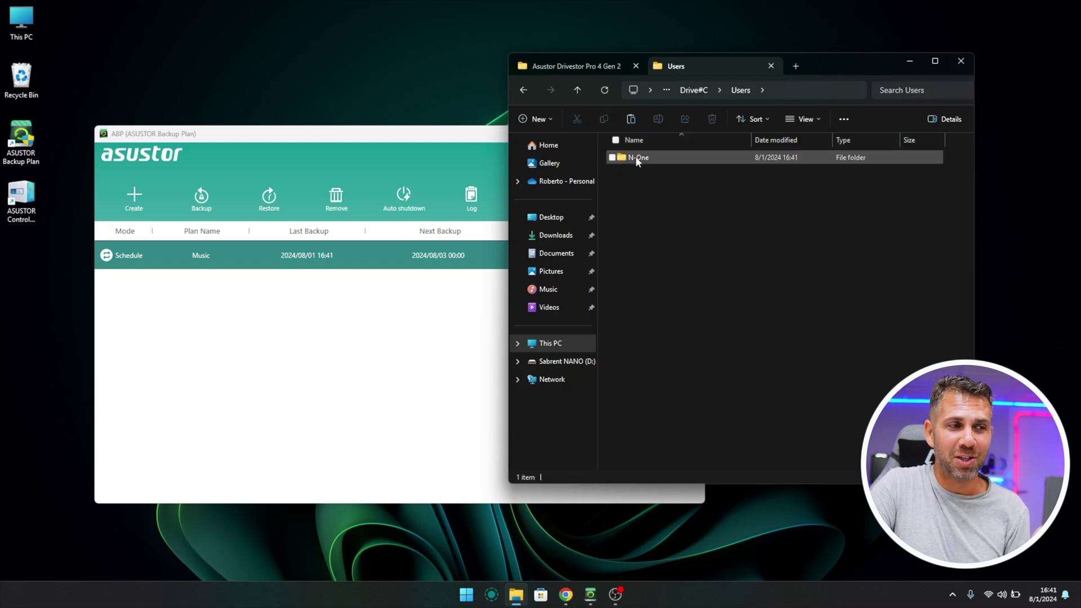
double_click(637, 157)
double_click(638, 158)
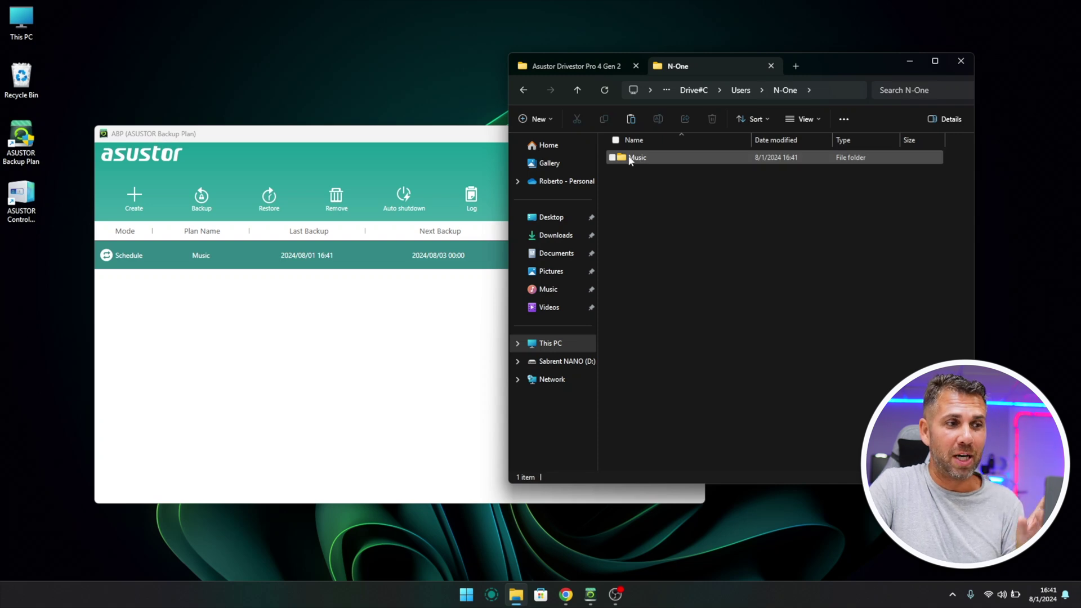
mouse_move(631, 160)
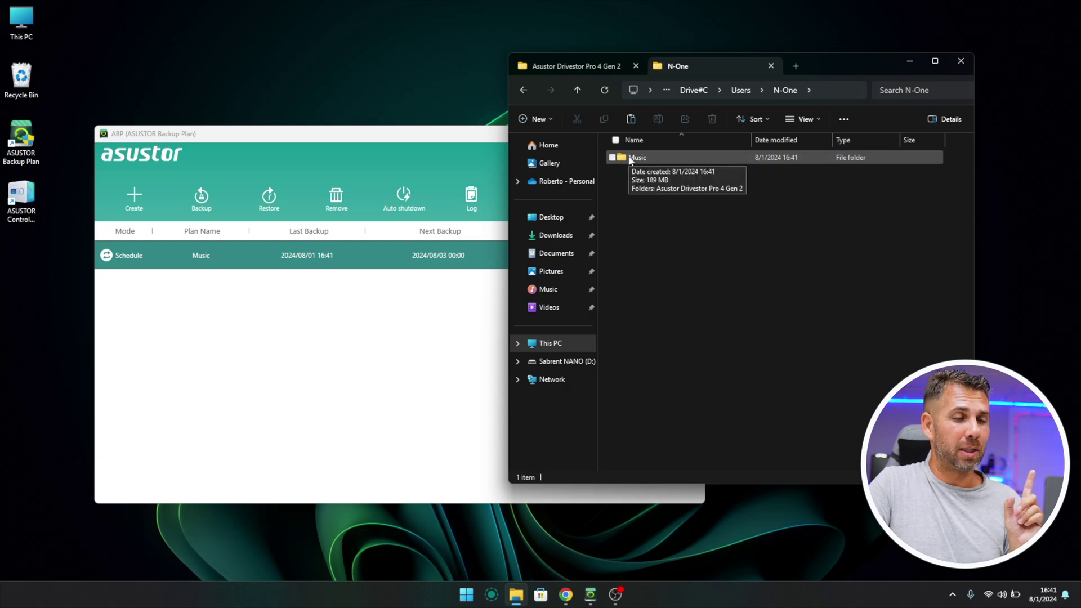
double_click(631, 160)
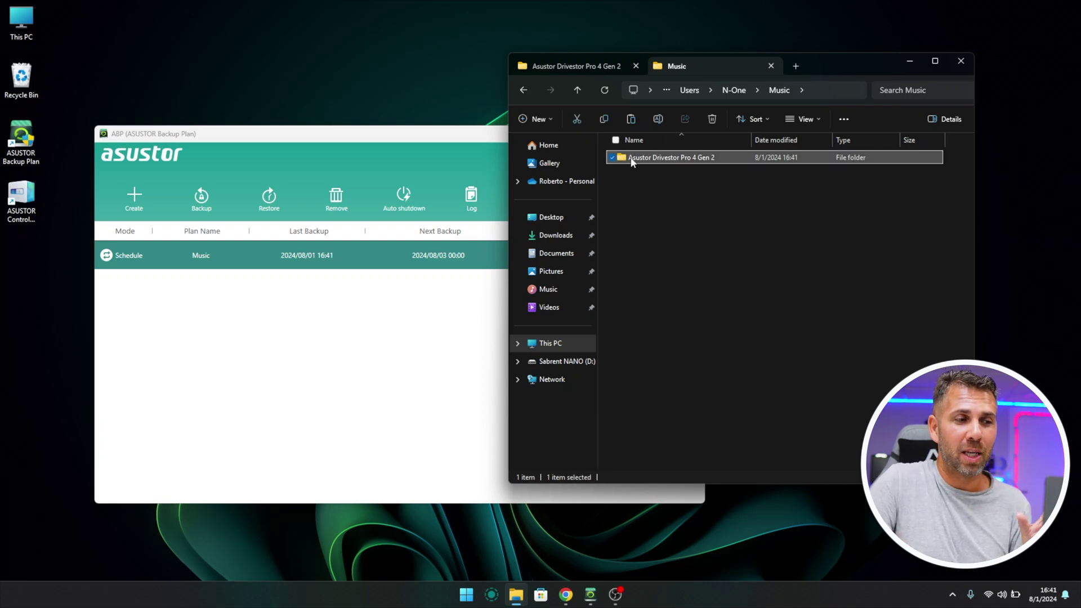
double_click(626, 160)
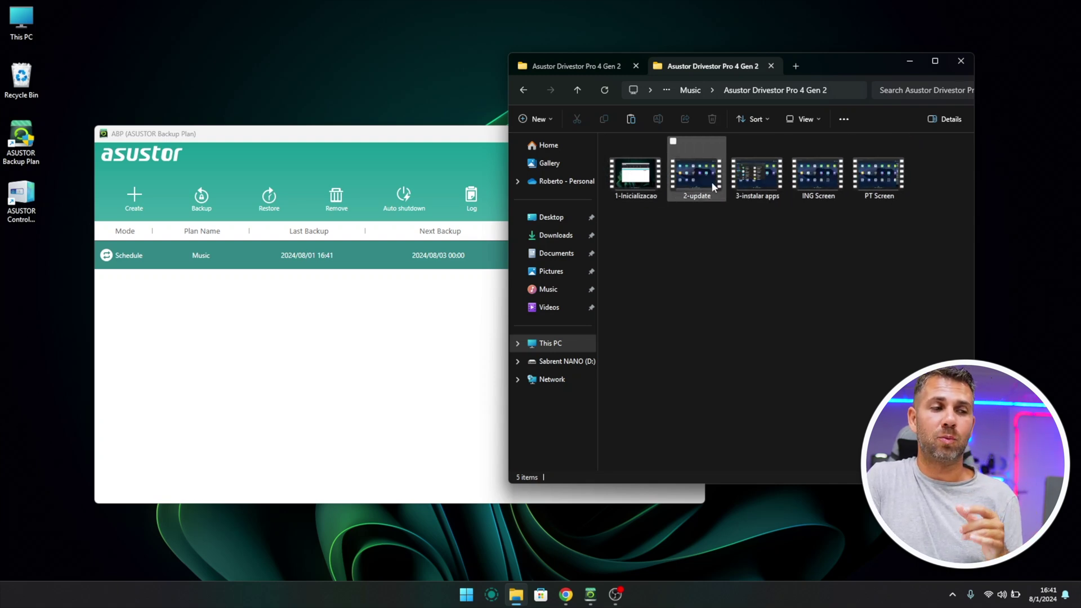
mouse_move(711, 199)
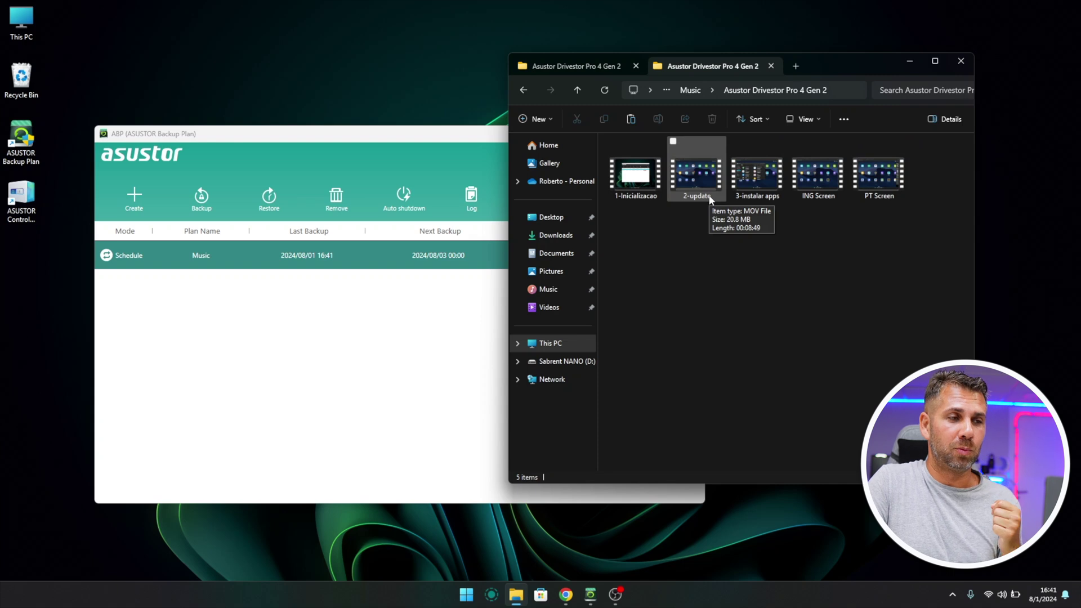
click(630, 68)
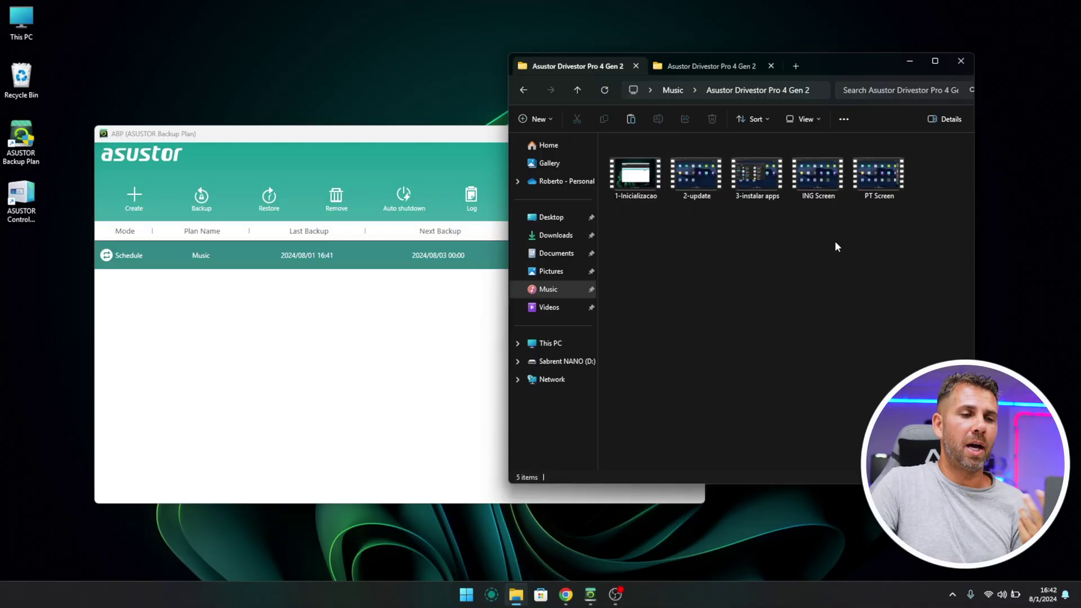
- Delete the ING Screen and PT Screen videos, leaving three, and reposition the Explorer and backup windows
drag(809, 259, 888, 164)
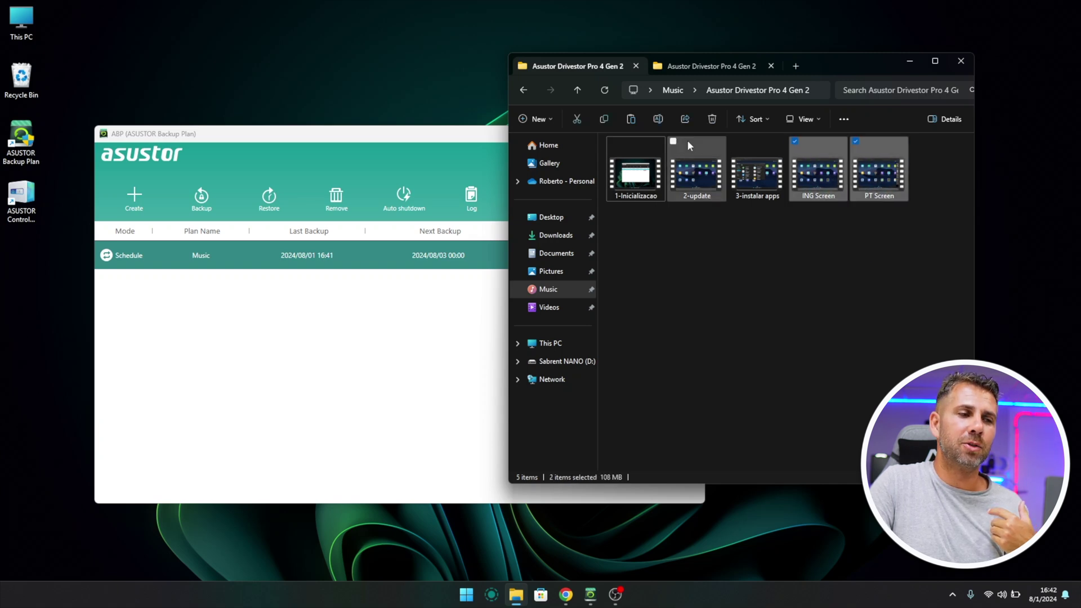
click(712, 119)
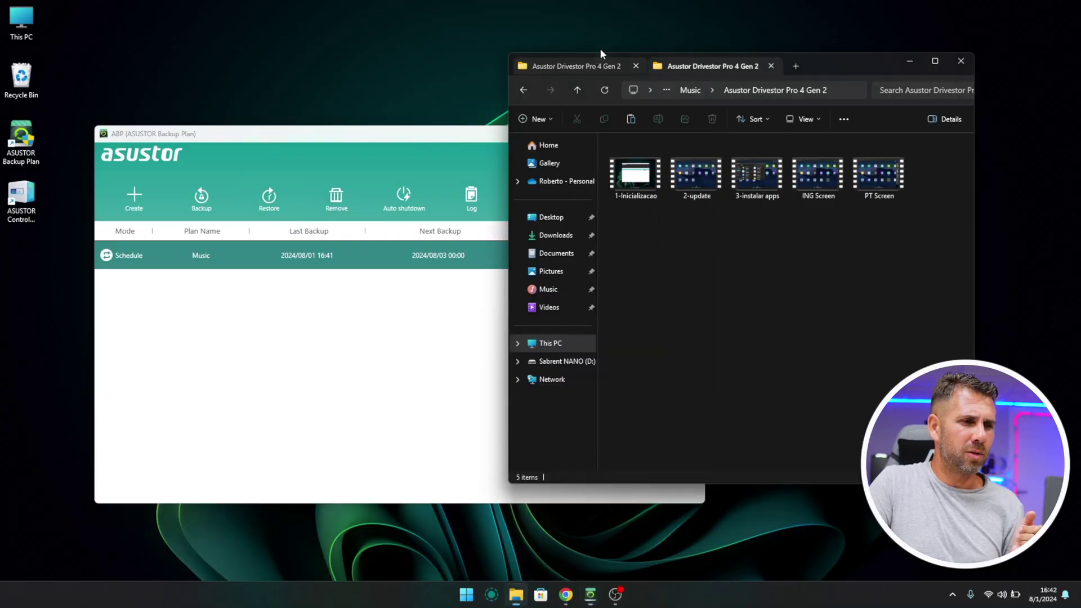
drag(859, 58, 894, 39)
click(606, 51)
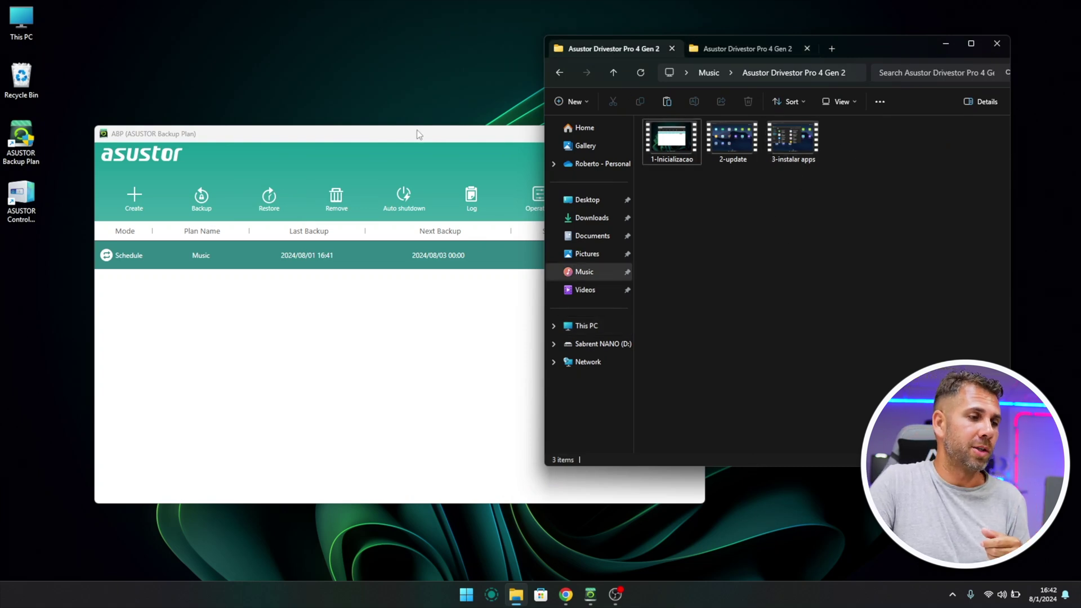
drag(417, 136, 391, 184)
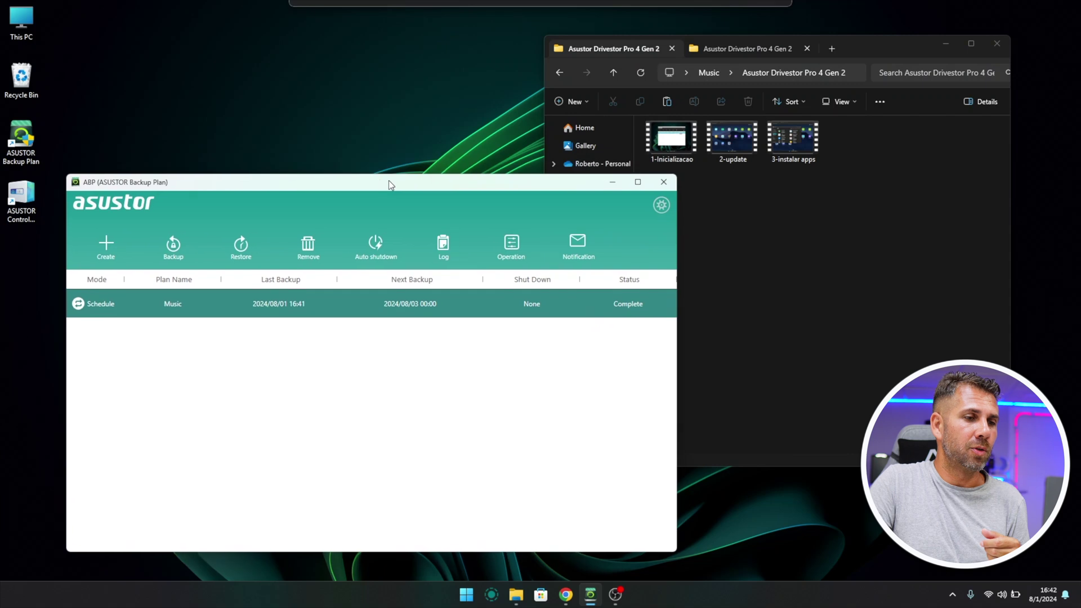
- Directly restore the entire Music backup to its original directory path, bringing back both videos
click(246, 254)
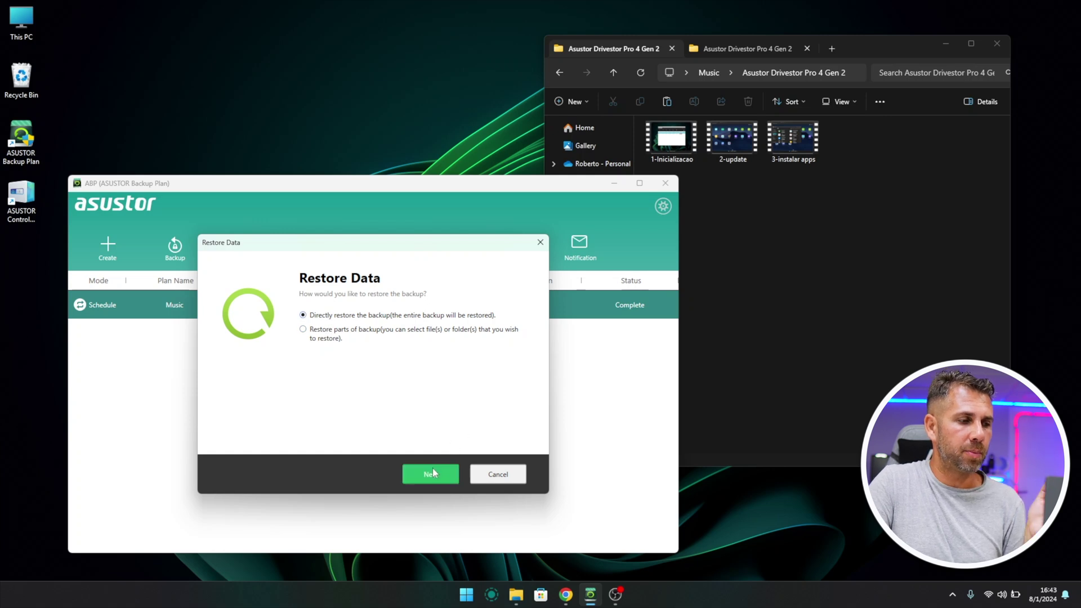
click(432, 471)
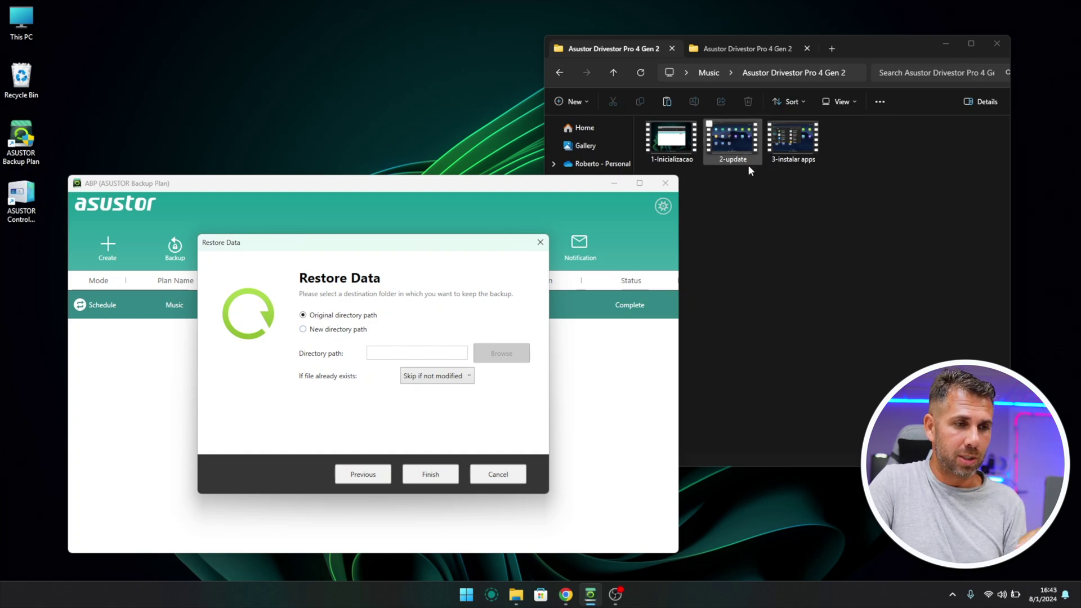
click(439, 478)
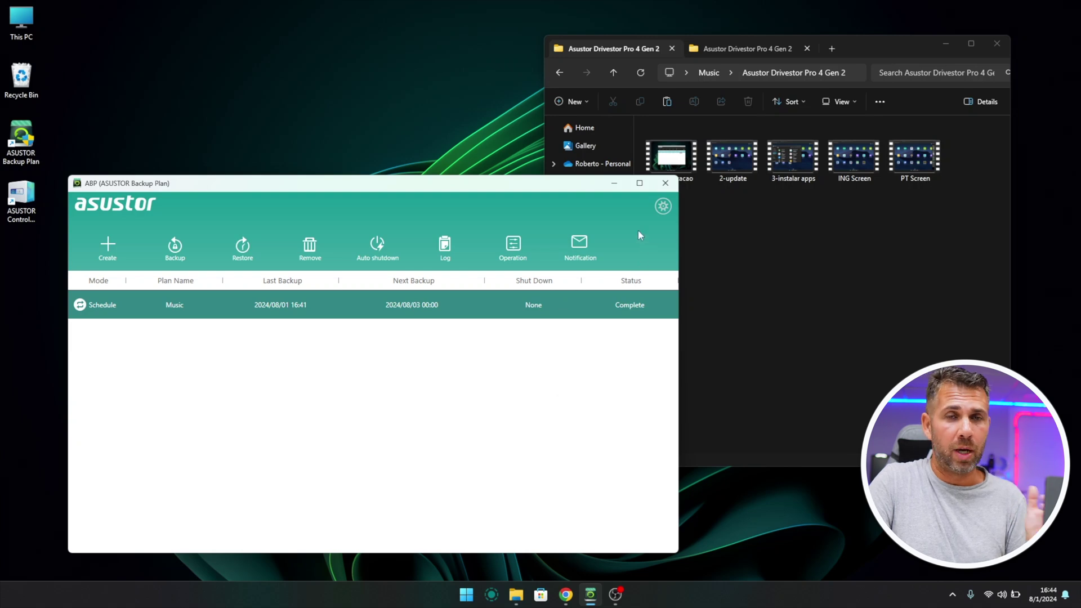
- Start another backup plan, listing the ASUSTOR NAS, Local PC, FTP site and Others destinations
click(108, 246)
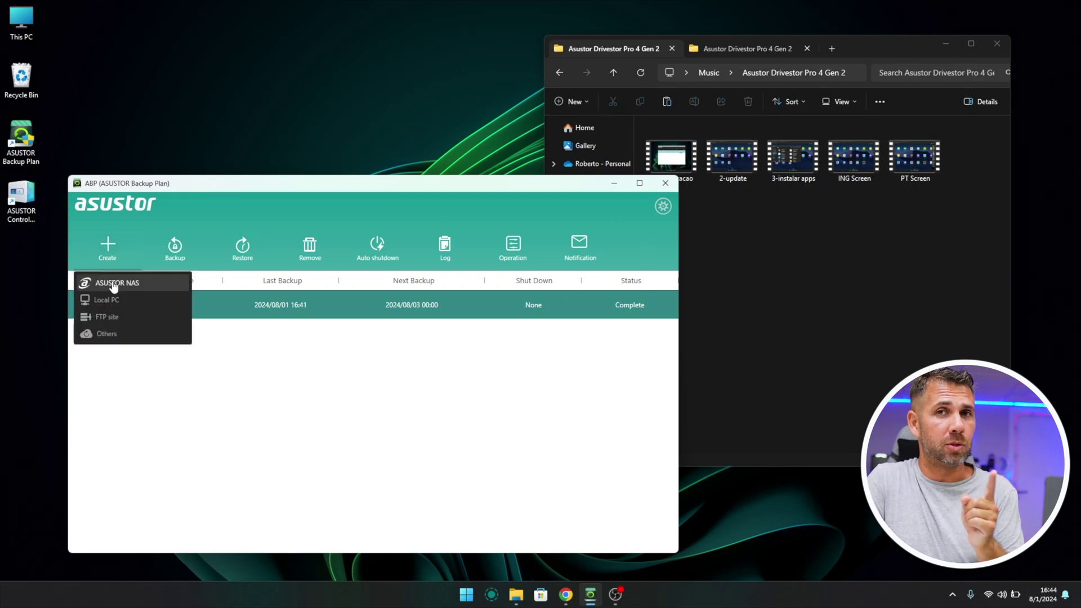